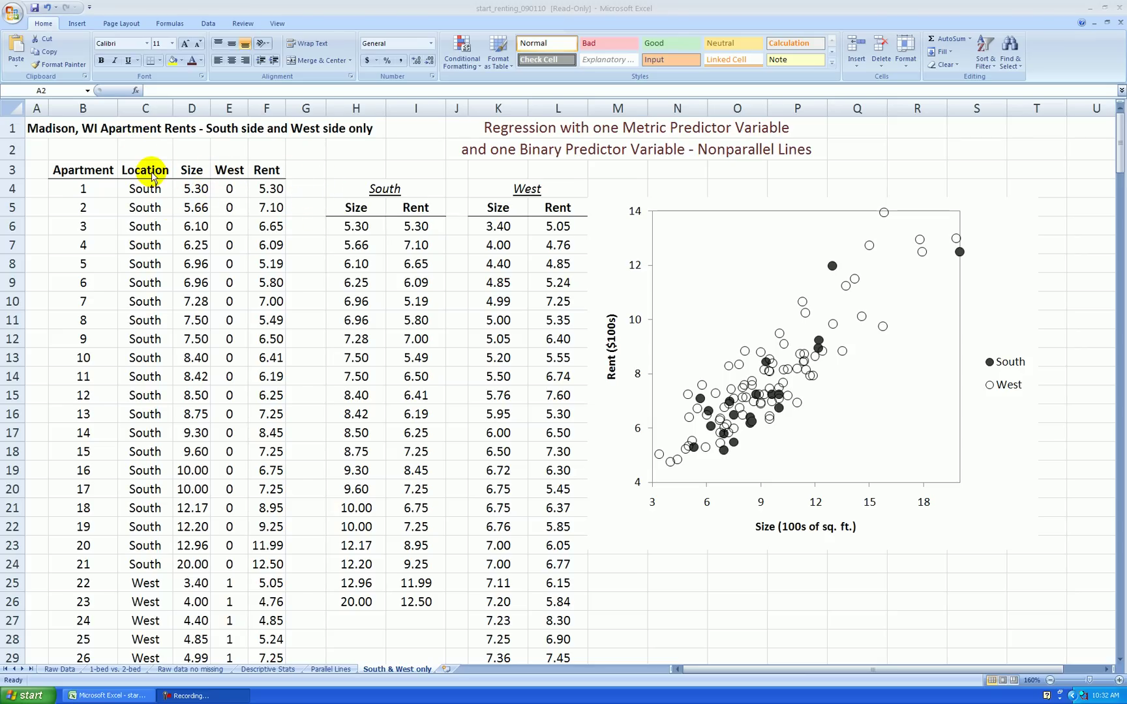
Step: Insert a new column F before Rent and head it Size*West
left_click(313, 168)
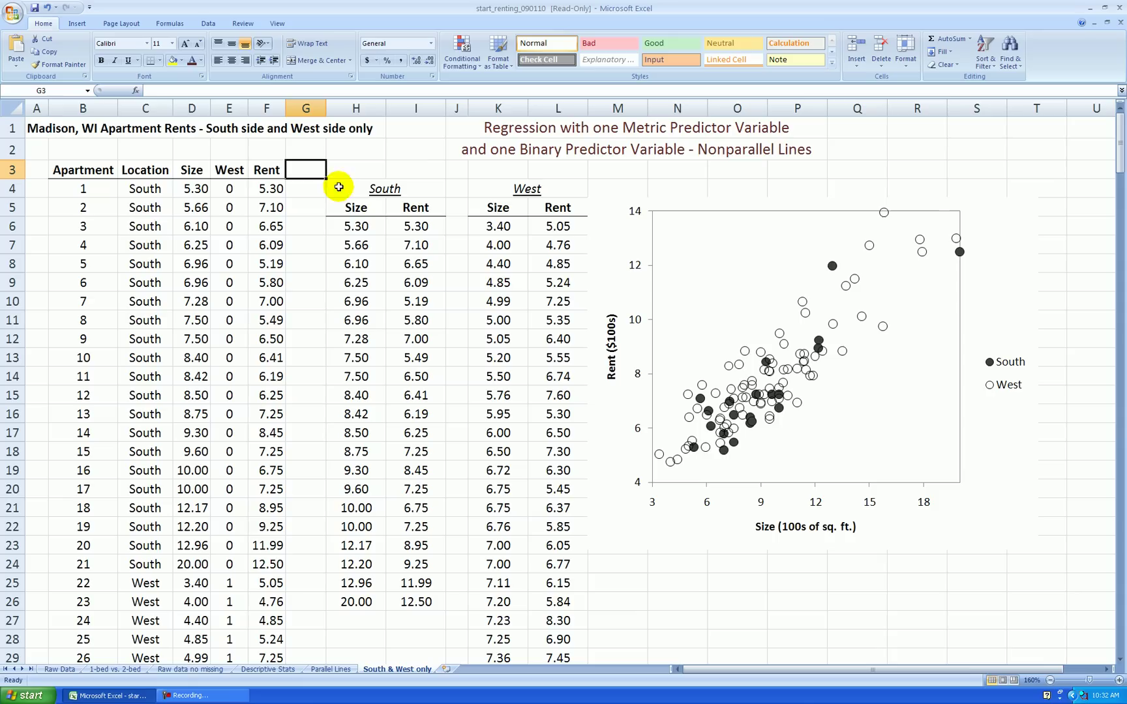
right_click(264, 107)
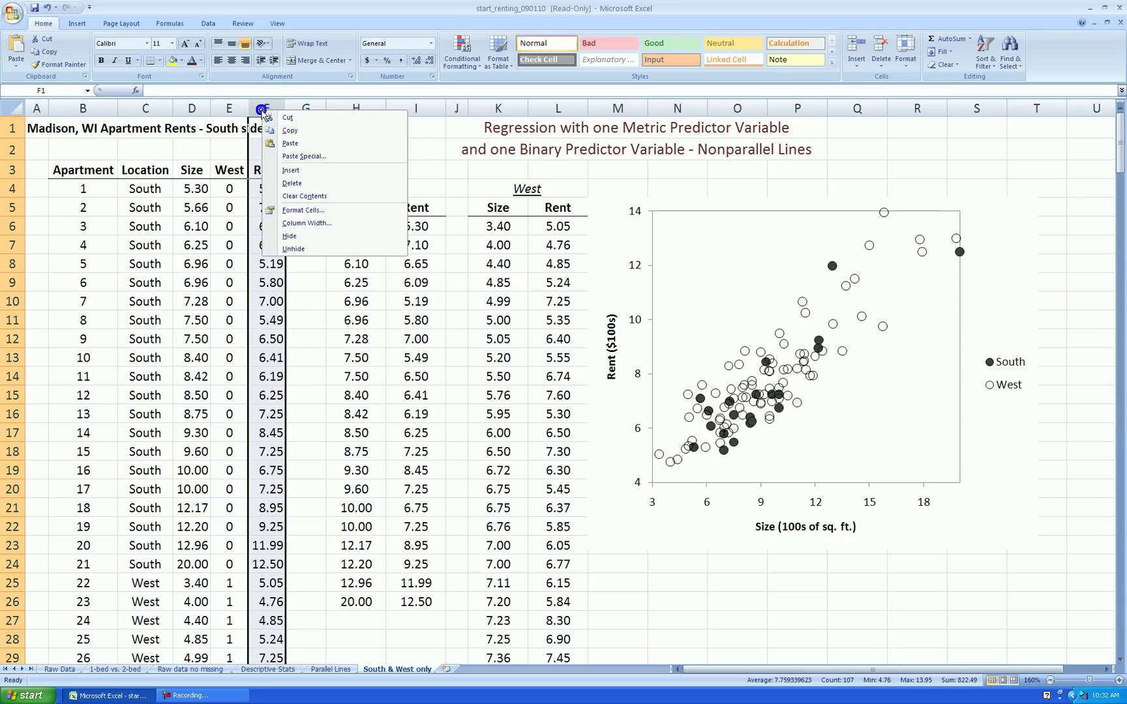
left_click(291, 169)
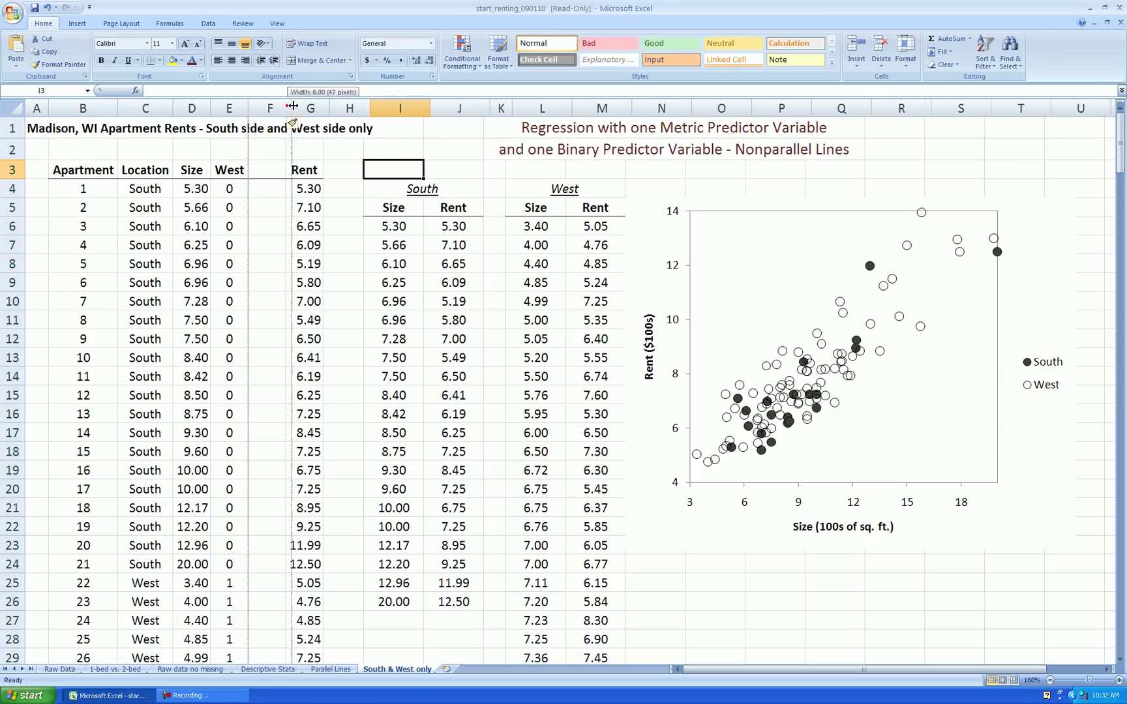
double_click(285, 108)
left_click(278, 164)
type("Siz")
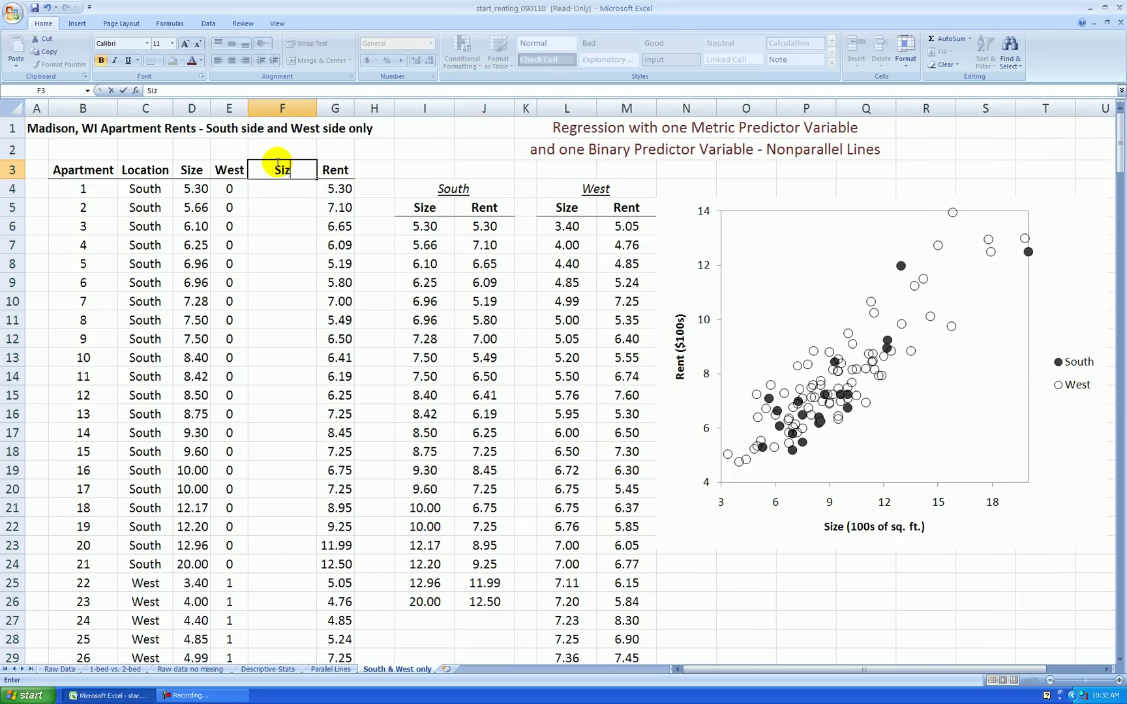
type("e*West")
key("Return")
Step: Enter =D4*E4 in F4 and fill it down the whole column
left_click(191, 189)
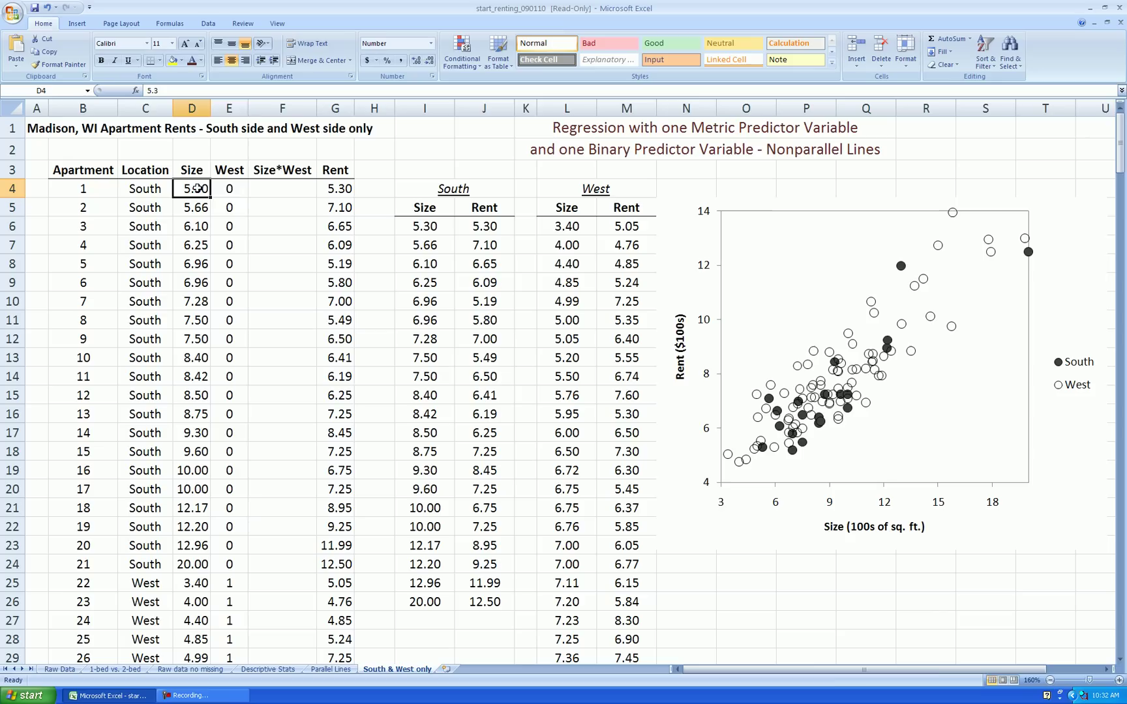
left_click(227, 188)
left_click(286, 186)
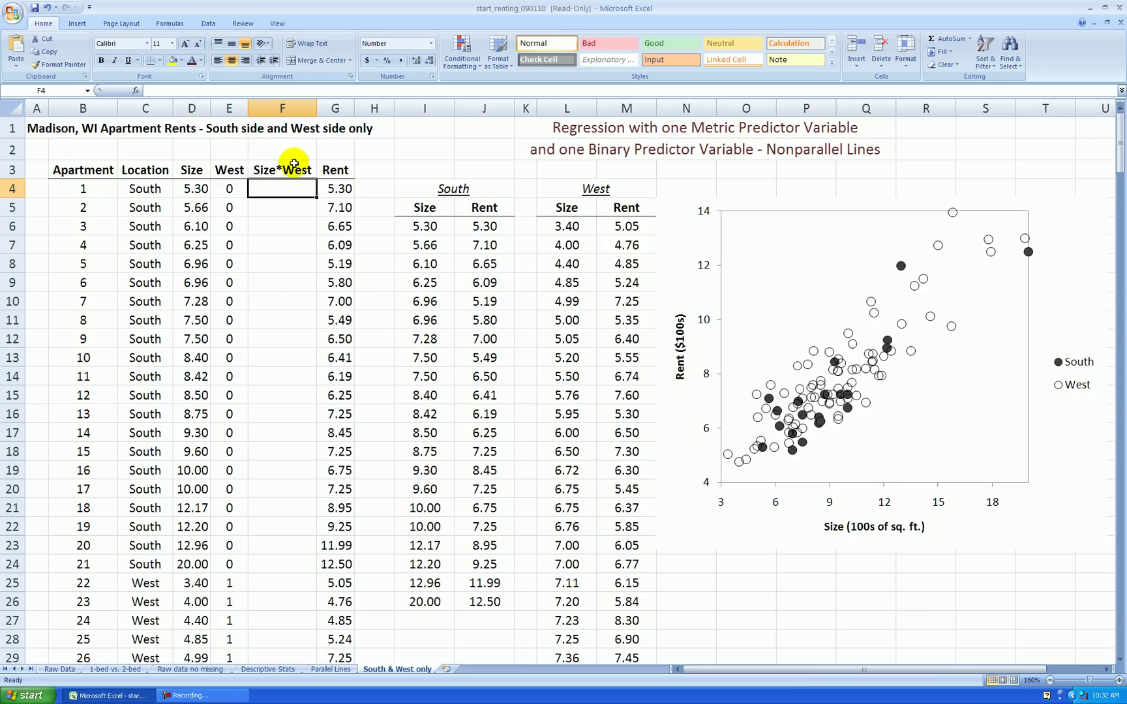
type("=")
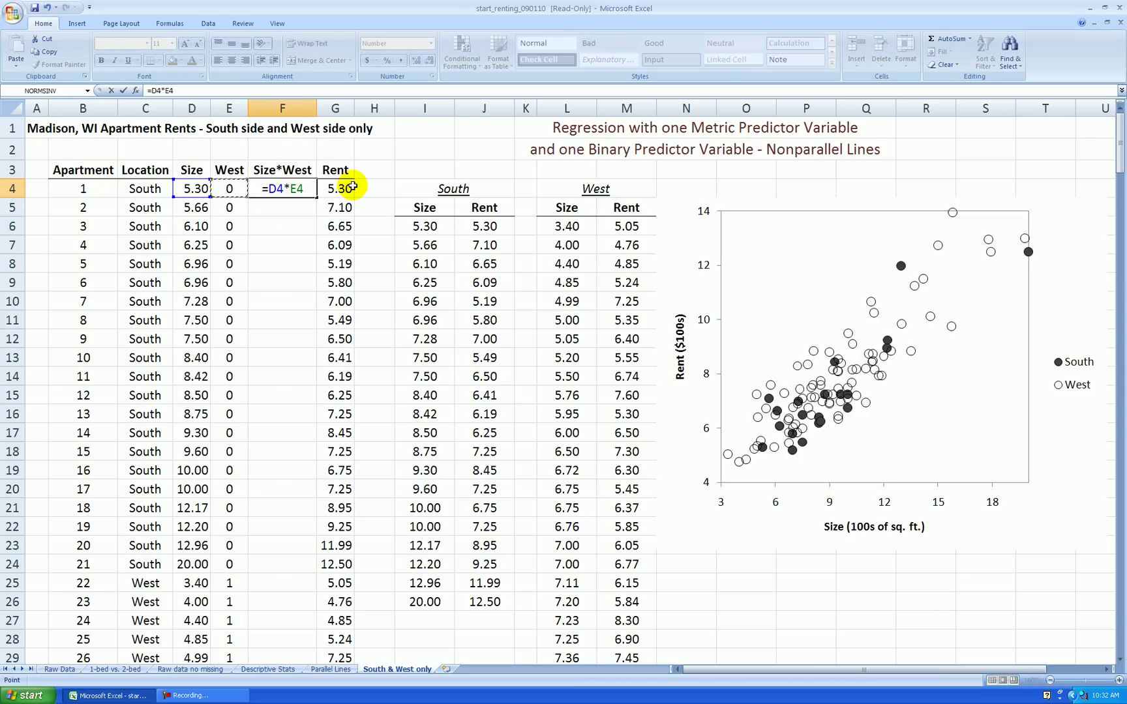
key("Return")
left_click(299, 186)
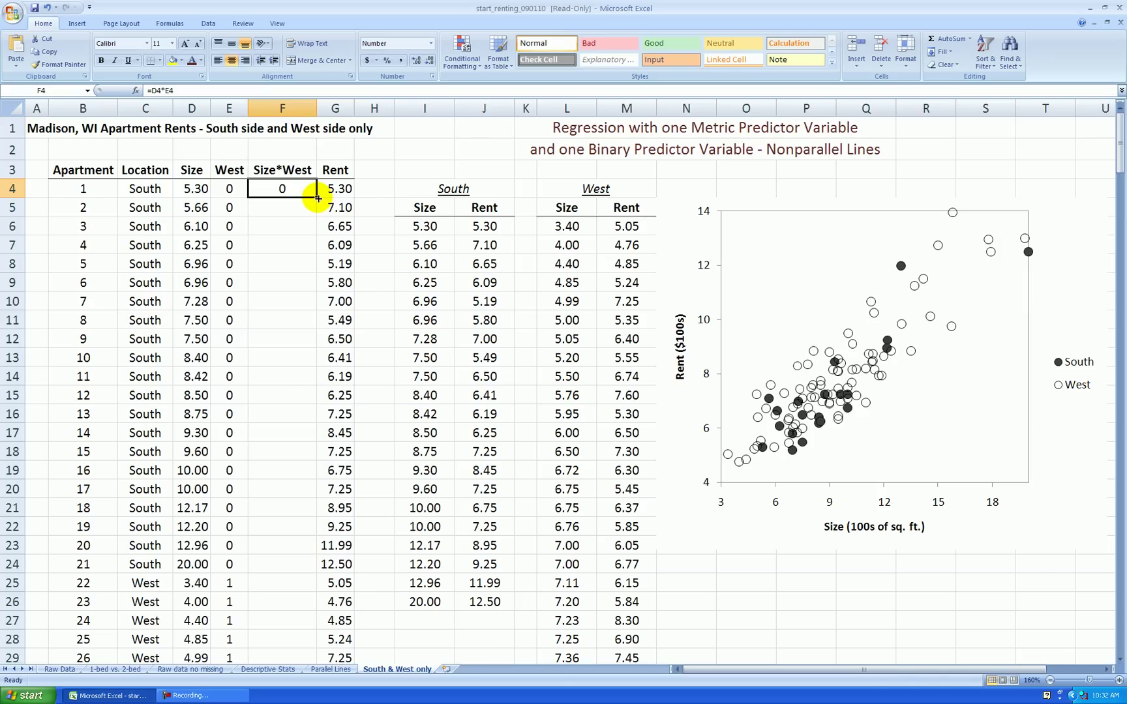
double_click(317, 198)
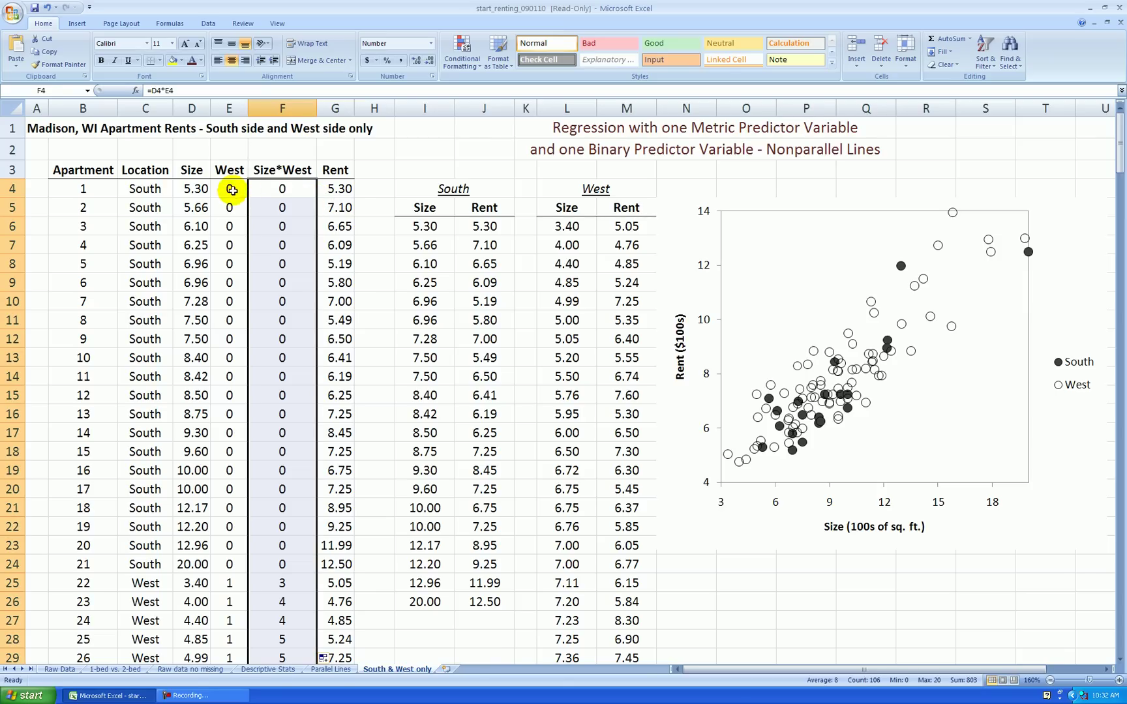
left_click_drag(282, 189, 284, 225)
scroll(282, 245, "down", 4)
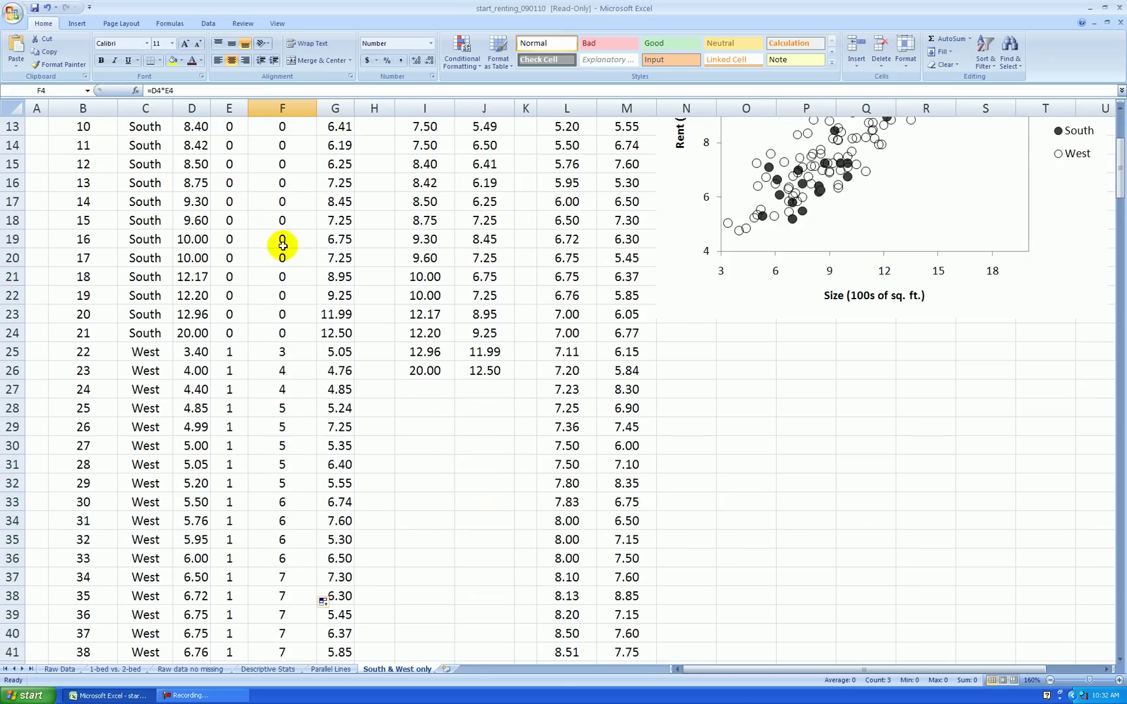
Step: Display the Size*West products with two decimal places
left_click(233, 351)
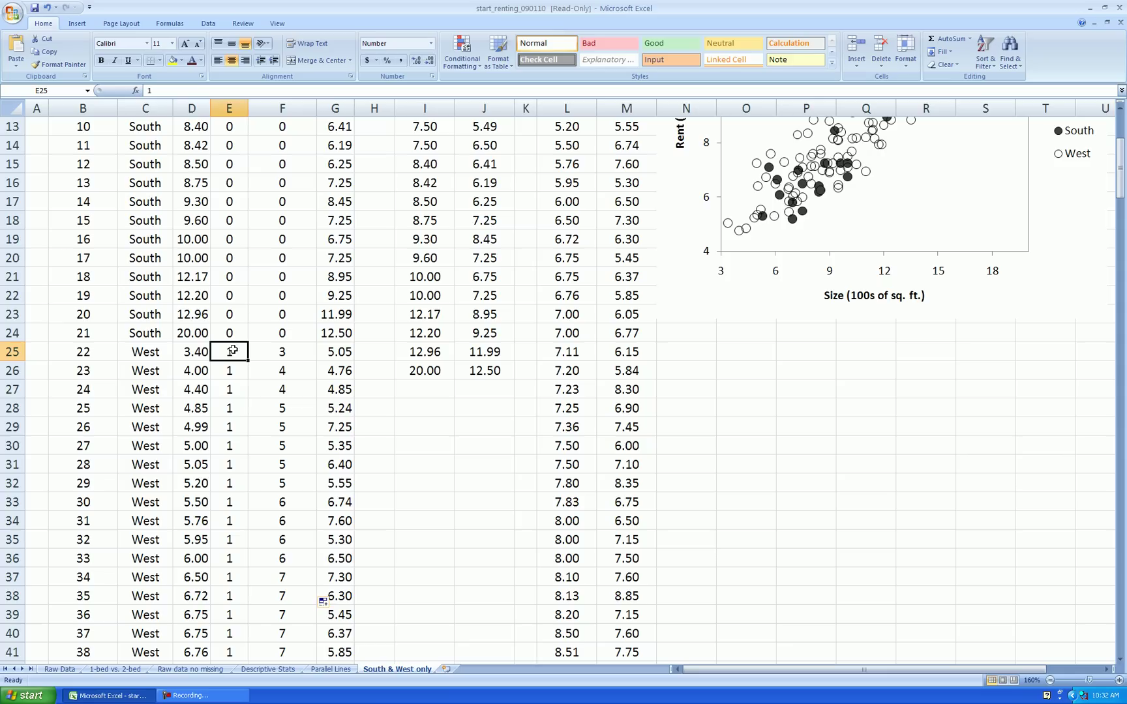
left_click(206, 351)
left_click_drag(282, 351, 279, 373)
key("ctrl+shift+Down")
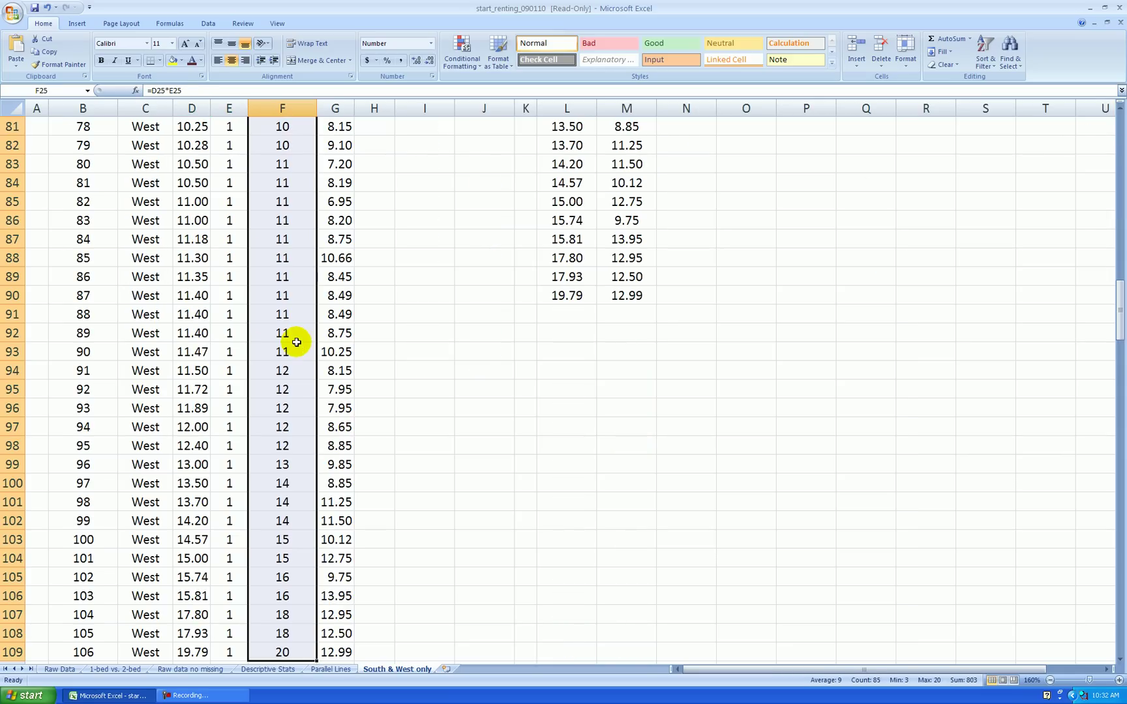
left_click(416, 60)
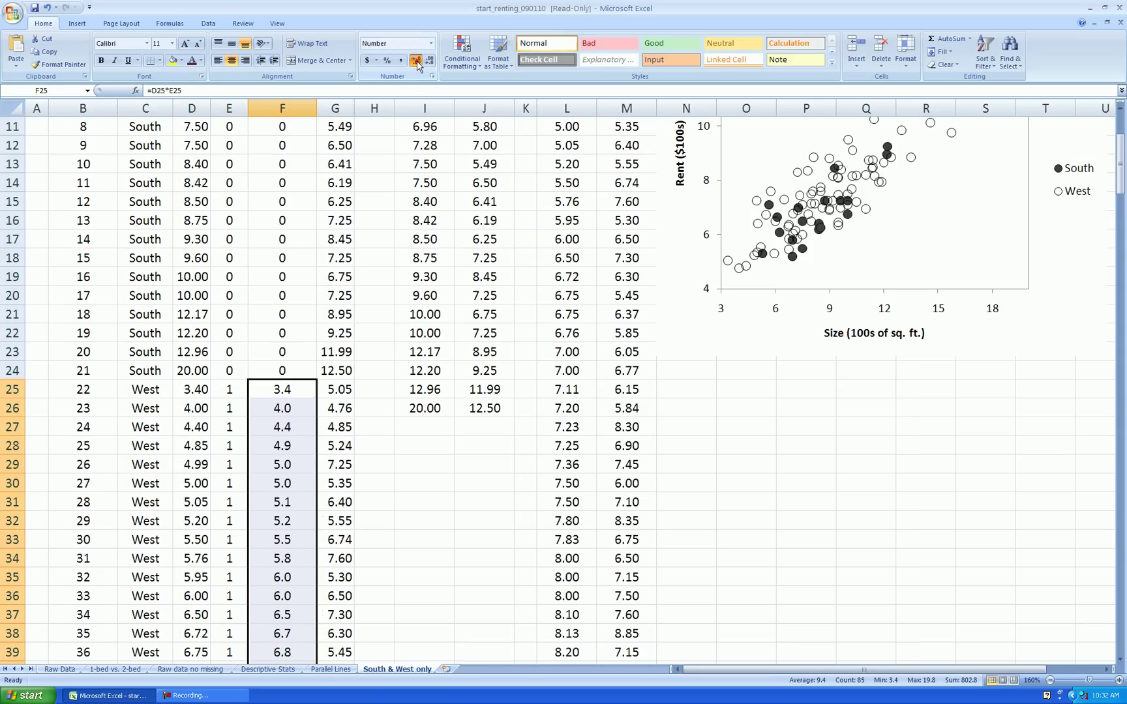
left_click(415, 61)
left_click(295, 357)
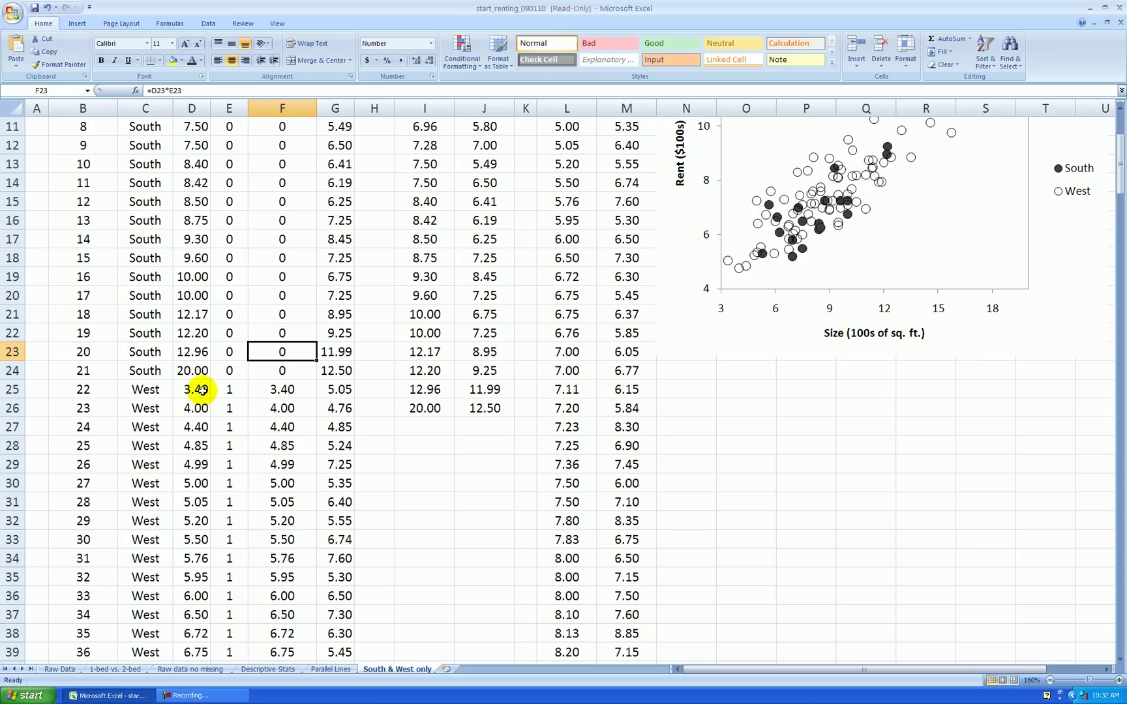
left_click(196, 389)
scroll(334, 281, "up", 4)
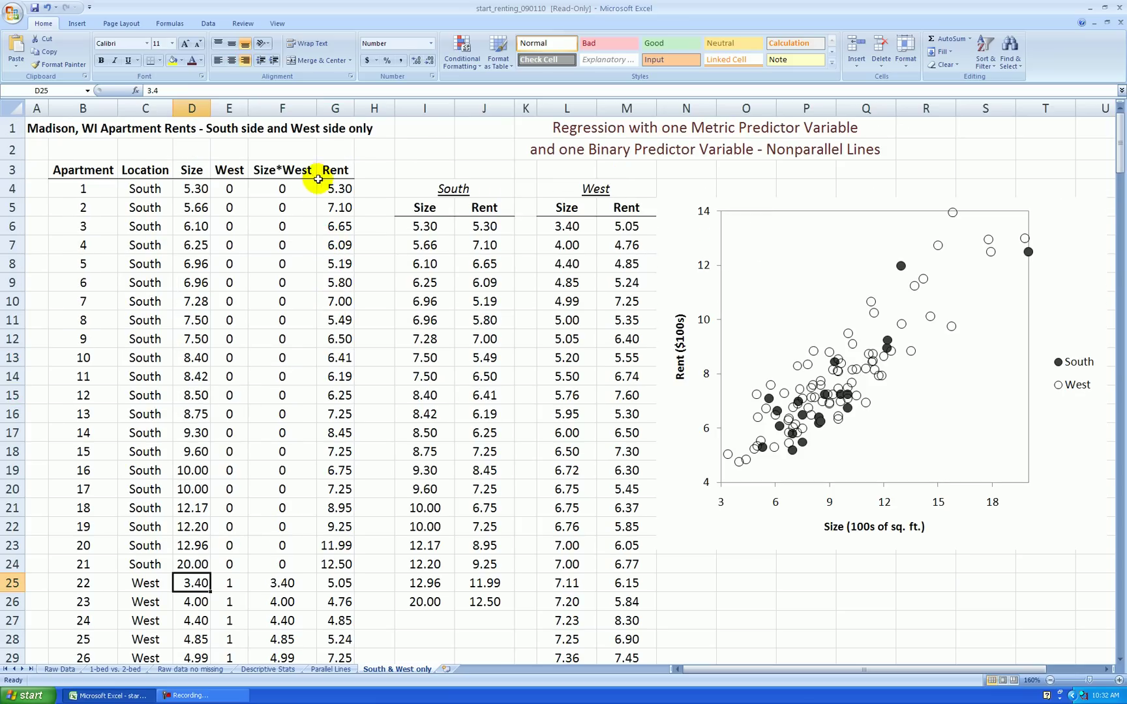
left_click_drag(294, 171, 284, 282)
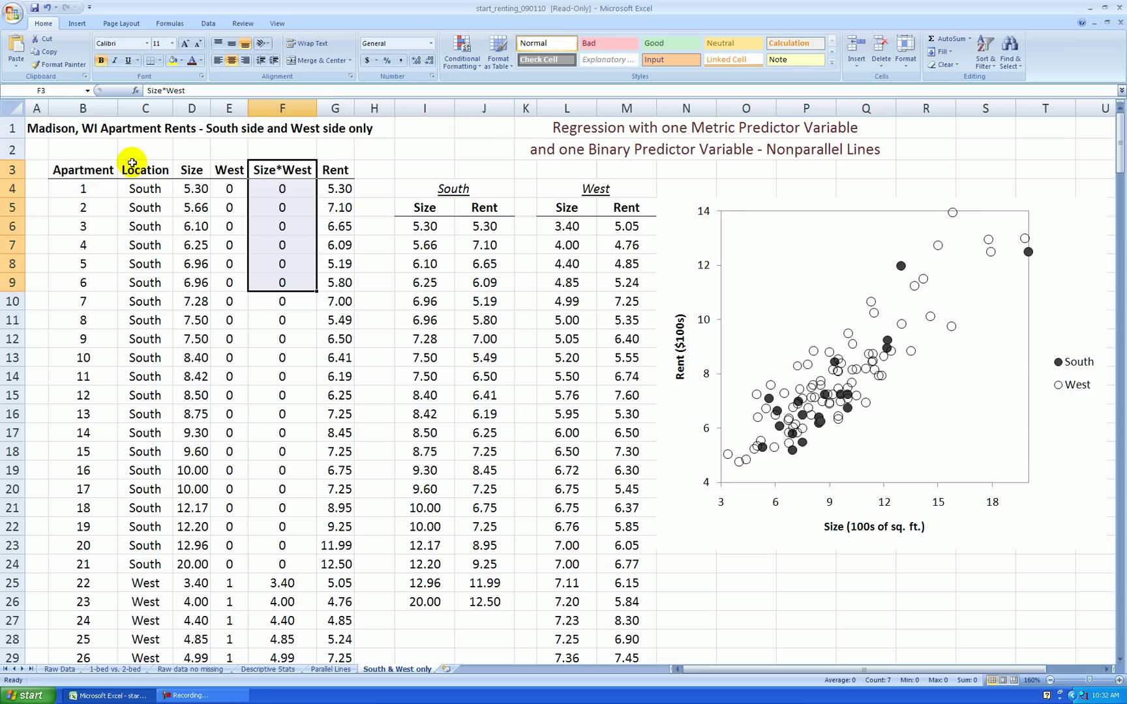
left_click(43, 152)
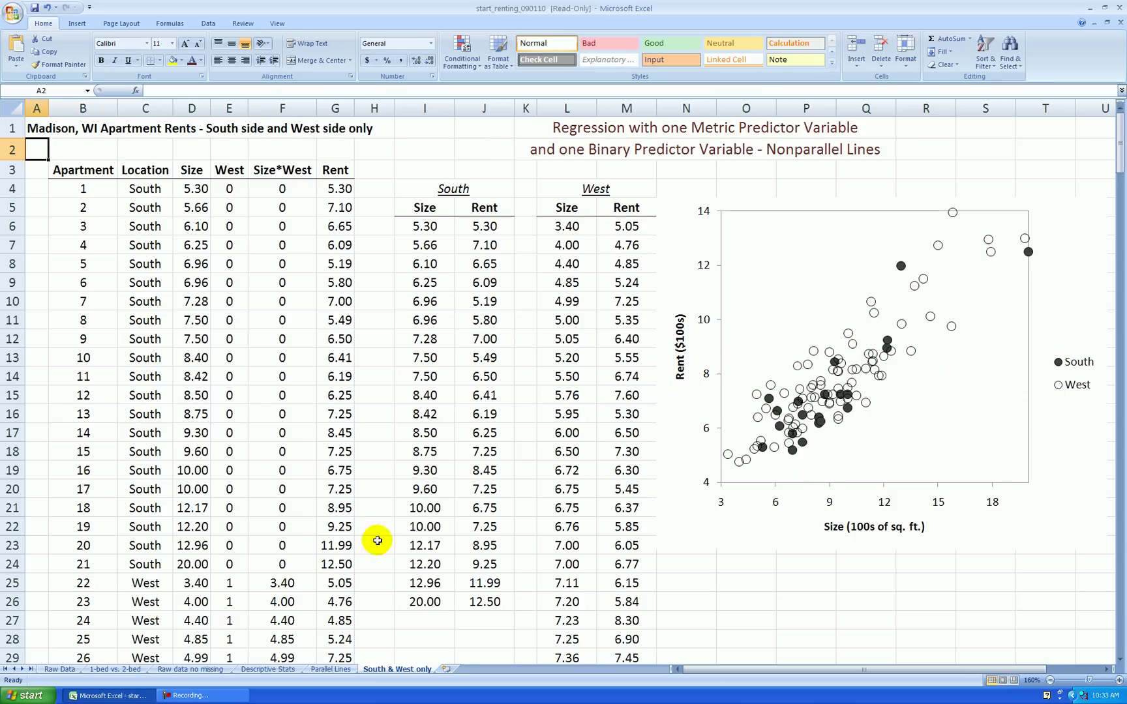
left_click(330, 669)
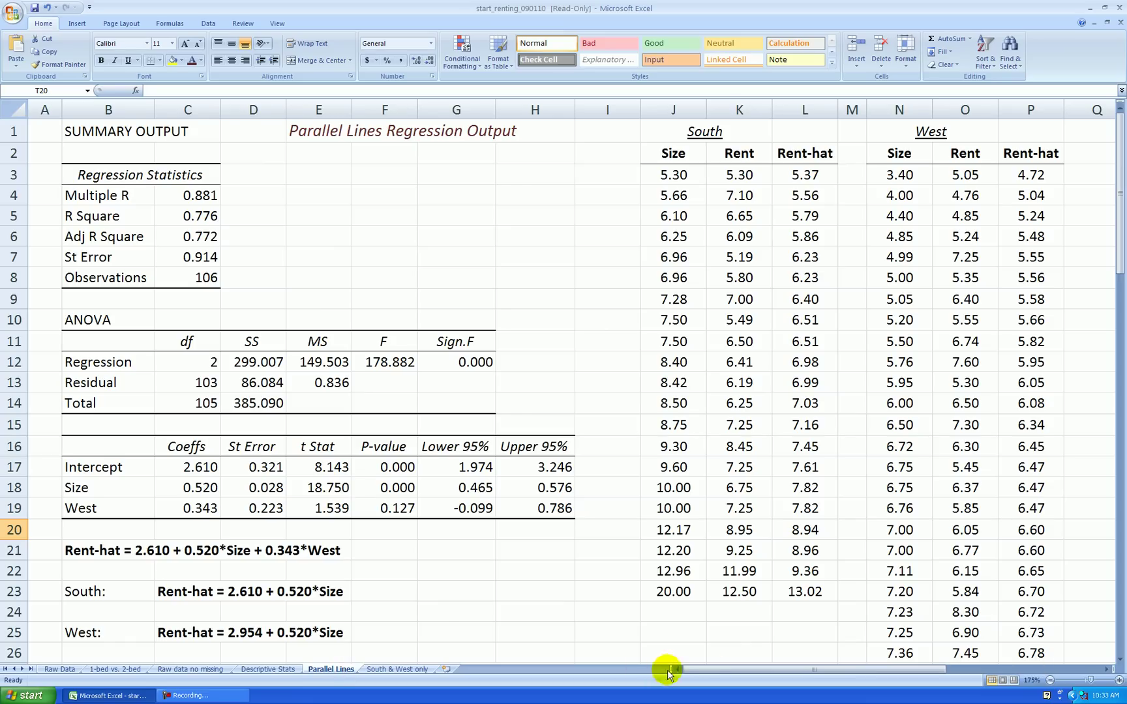
left_click_drag(666, 669, 874, 660)
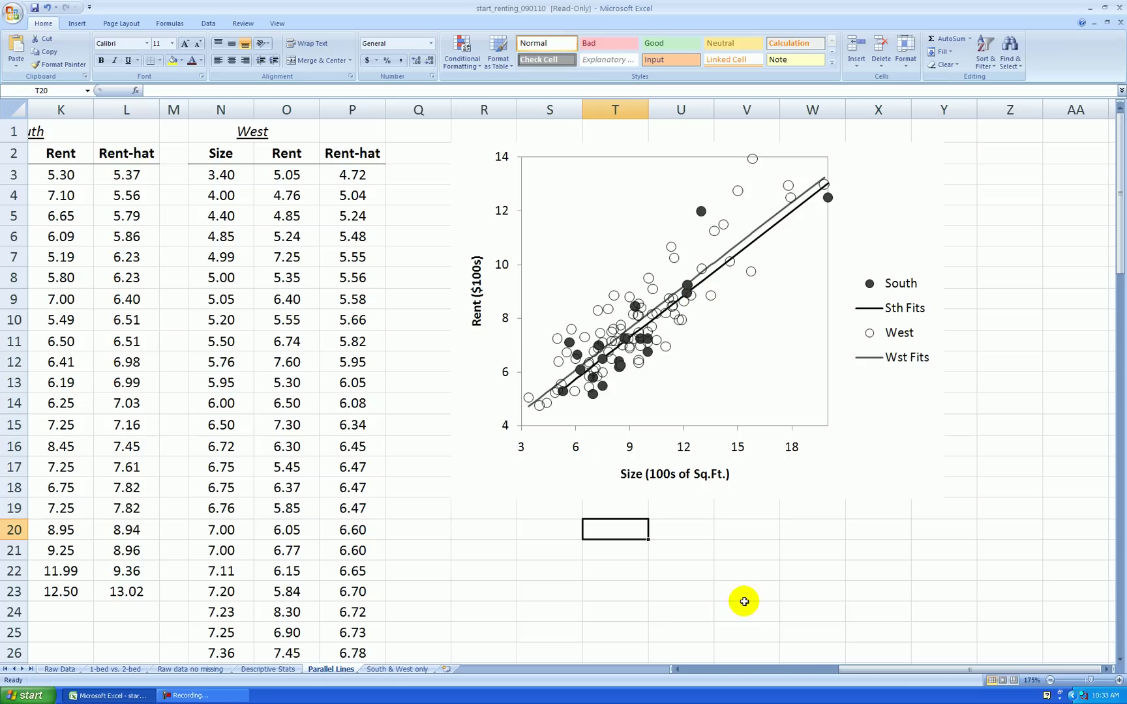
left_click_drag(734, 666, 728, 667)
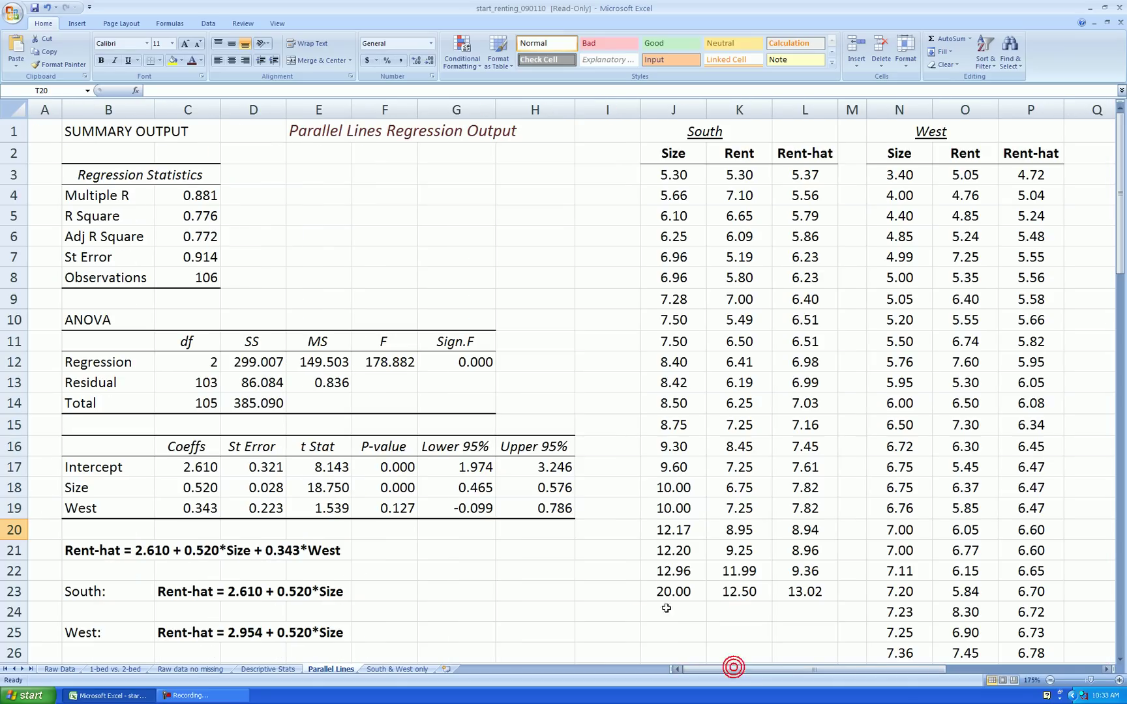
left_click(382, 669)
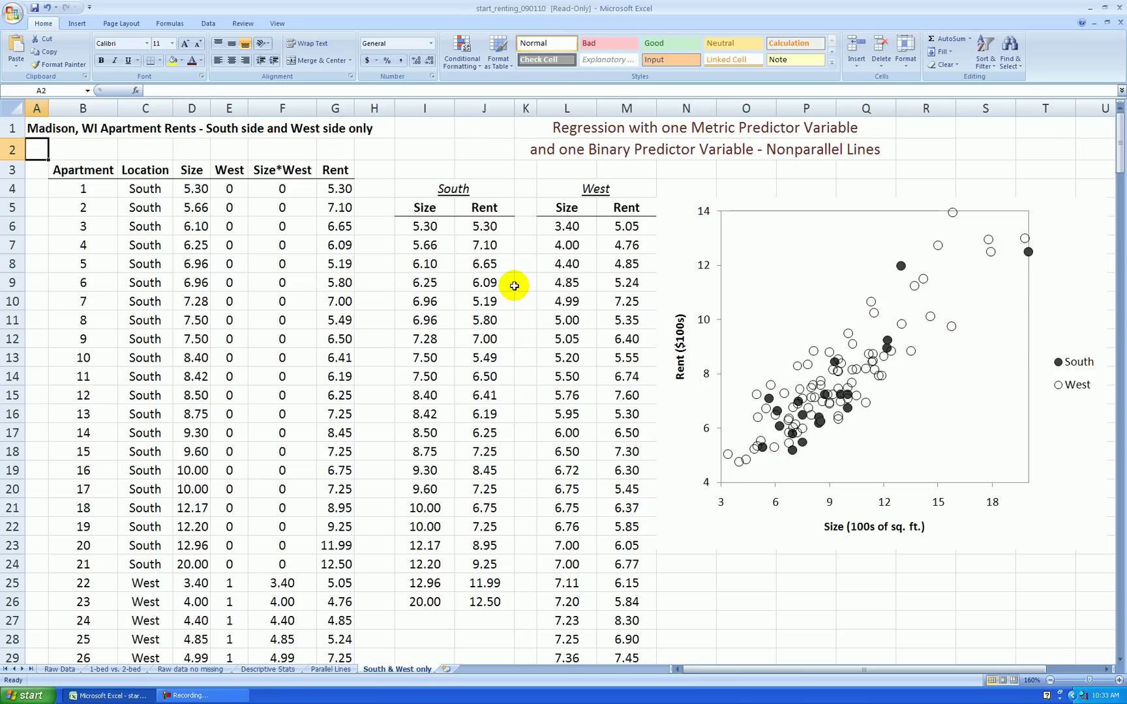
Step: Run Regression with Y range G3:G109 and X range D3:F109, with labels, output to a new worksheet
left_click(207, 26)
left_click(717, 39)
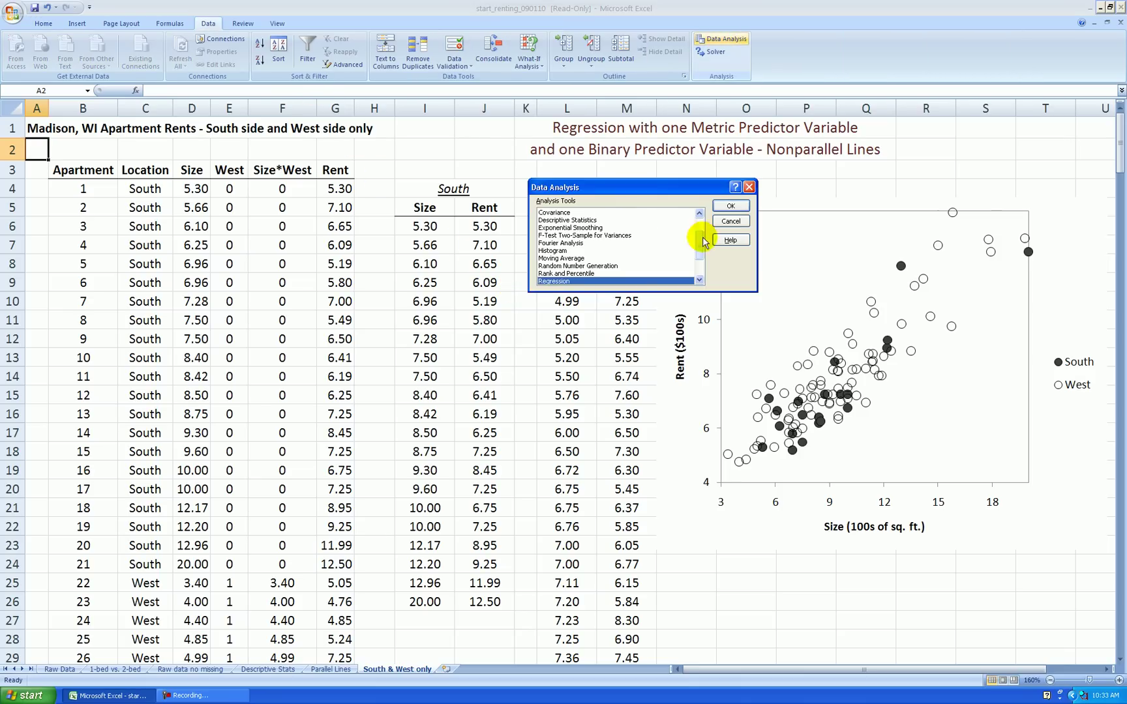
left_click(730, 206)
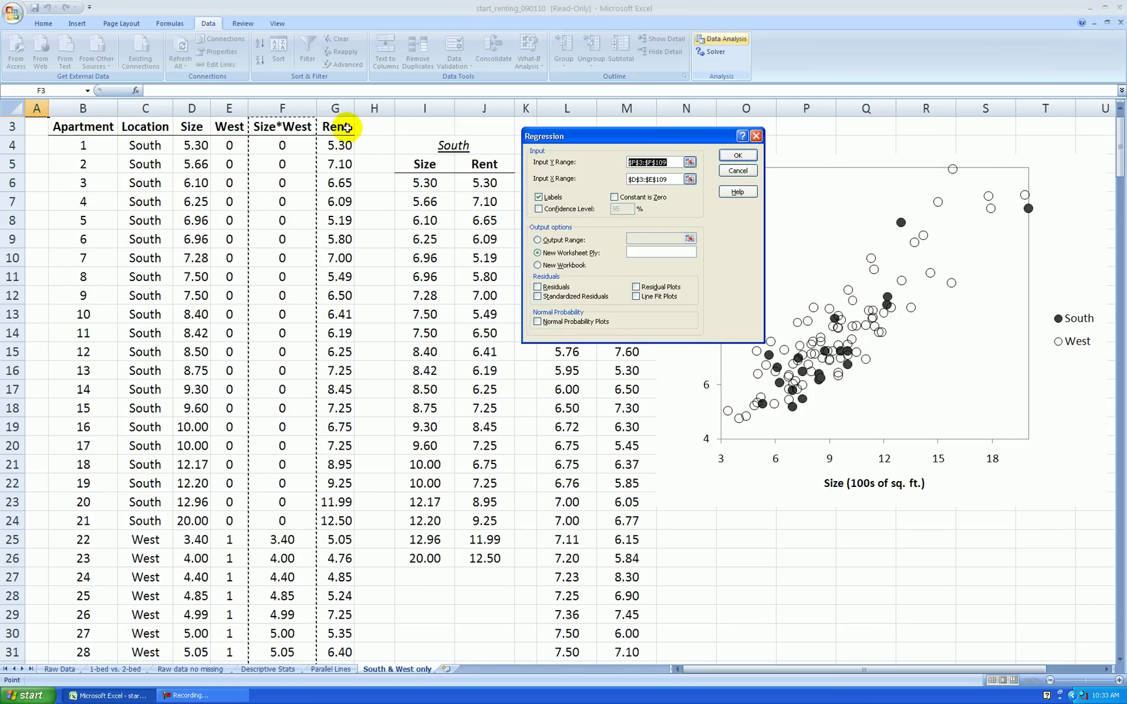
left_click_drag(347, 128, 340, 176)
key("ctrl+shift+Down")
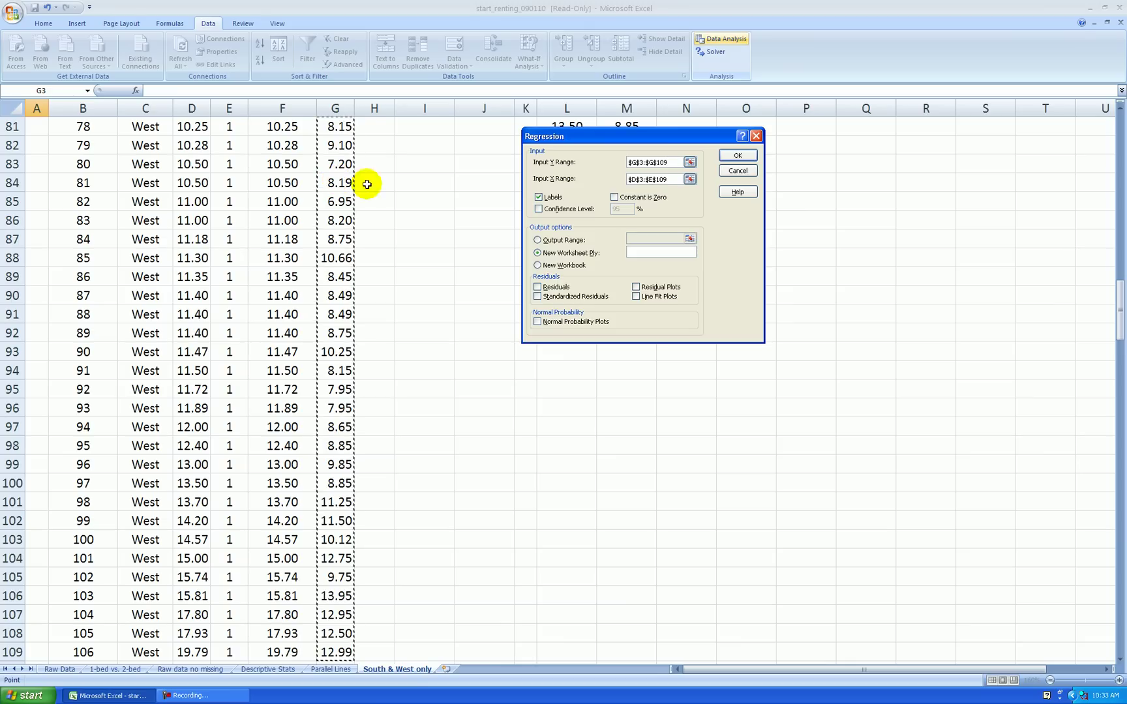
left_click(662, 179)
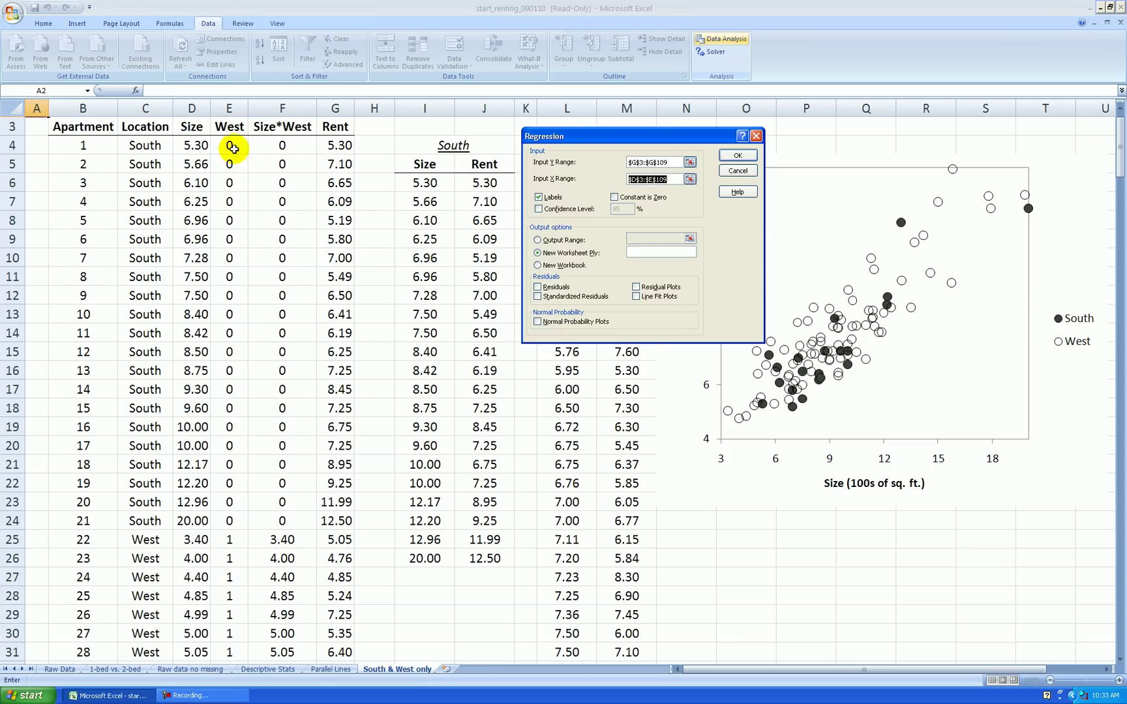
left_click_drag(191, 126, 274, 219)
key("ctrl+shift+Down")
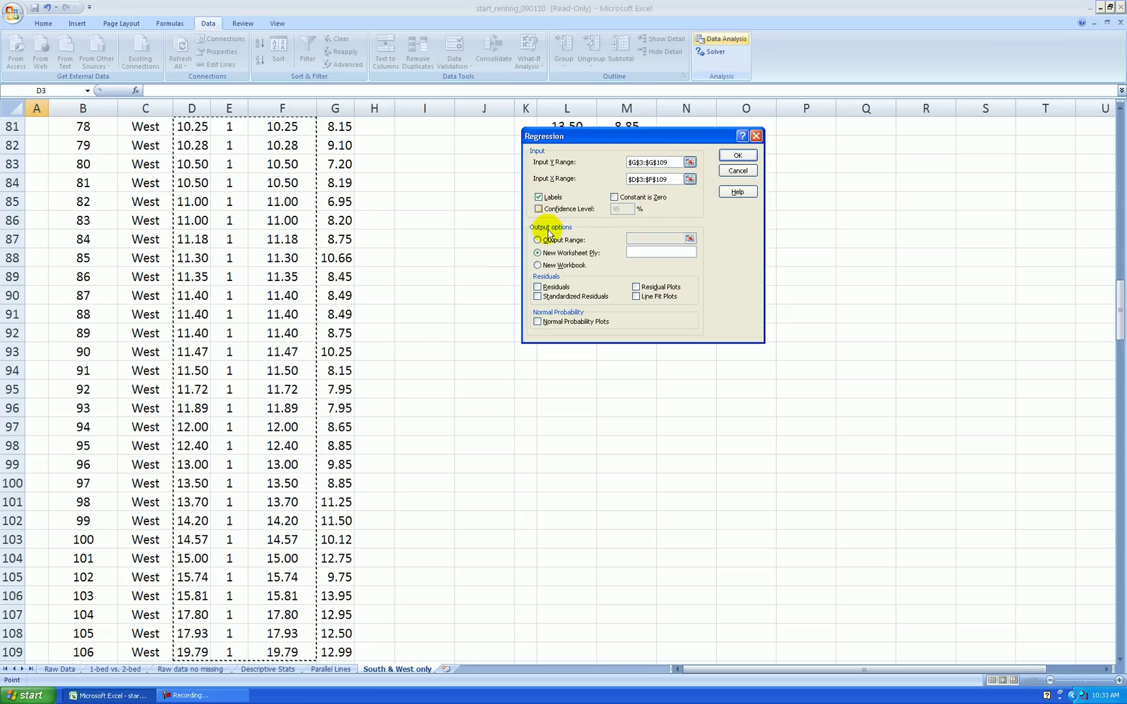
left_click(737, 155)
Step: Blank out the extra confidence-interval columns of the regression output
scroll(489, 358, "up", 3)
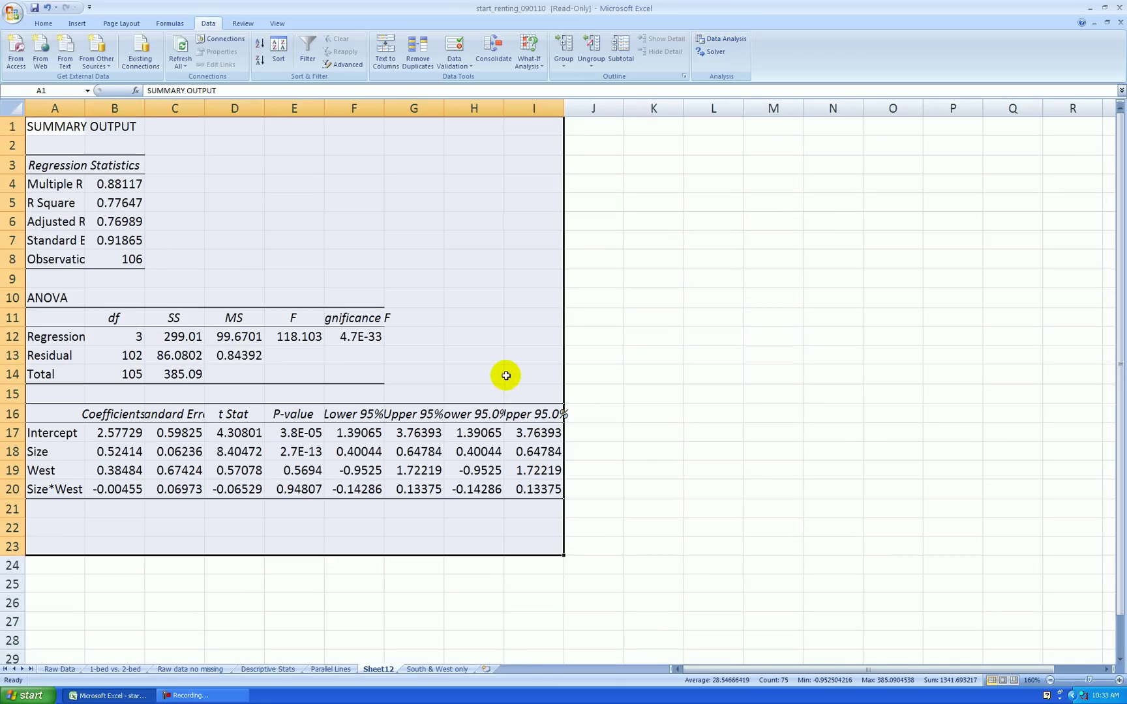
left_click(547, 306)
left_click_drag(356, 528, 575, 408)
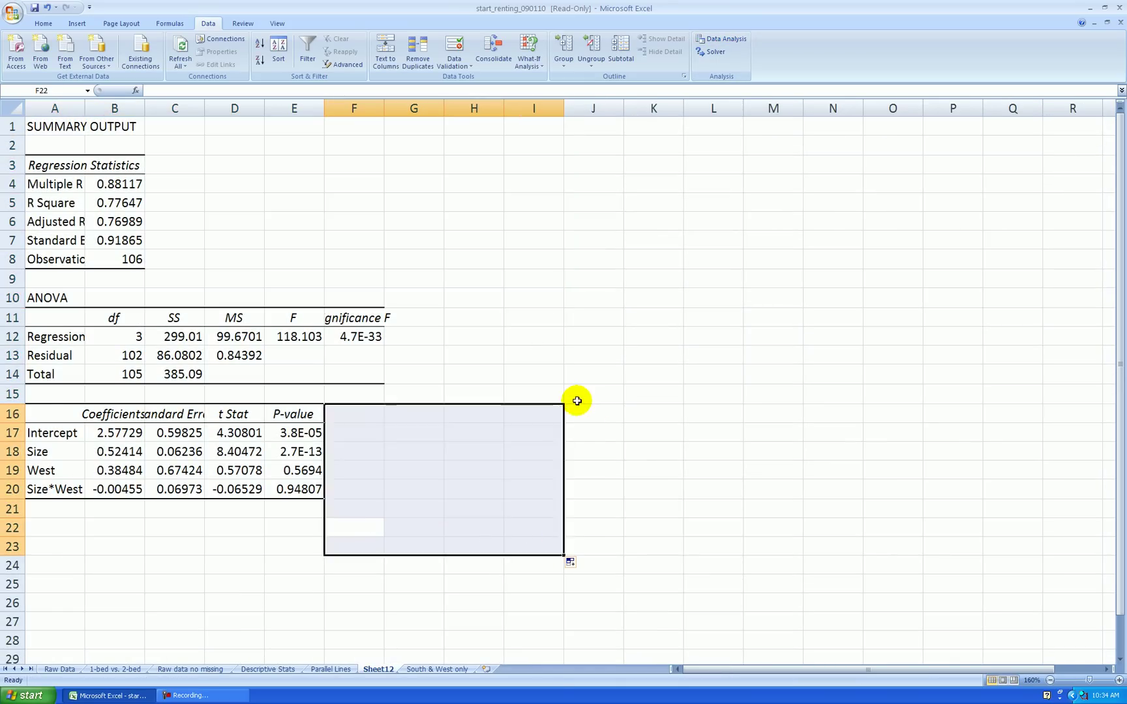
left_click(590, 415)
Step: Format the statistics, ANOVA and coefficient values to three decimals and widen column A
scroll(474, 438, "up", 2)
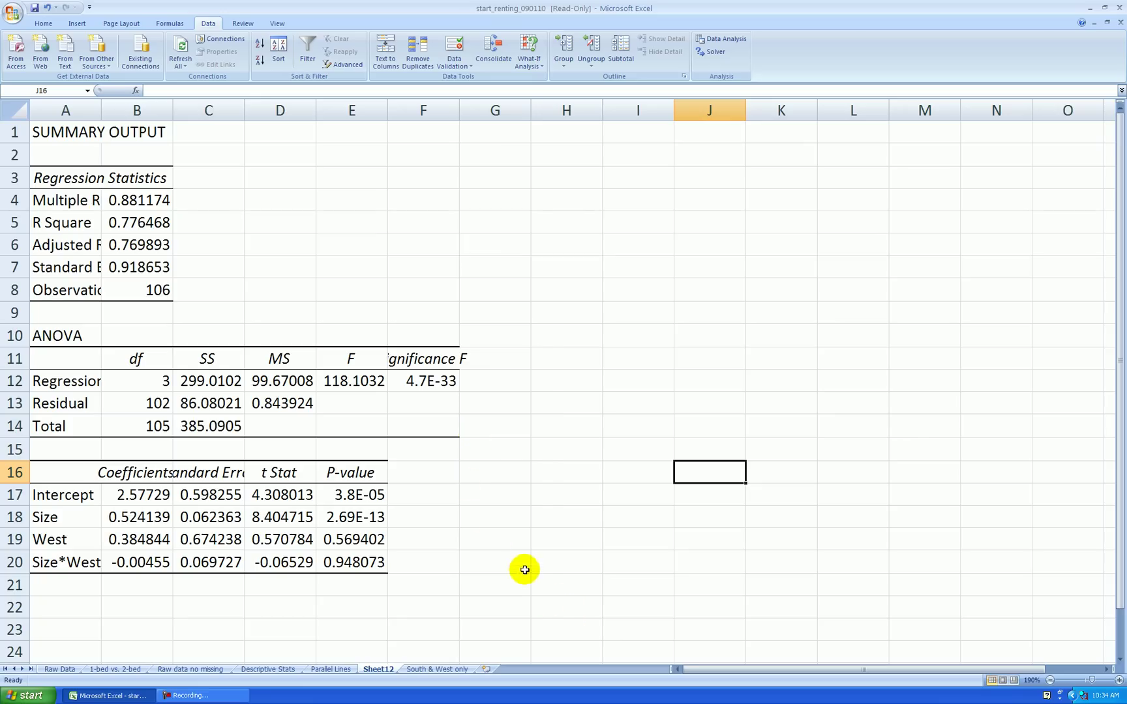
left_click_drag(147, 203, 145, 263)
left_click_drag(230, 388, 422, 427)
left_click_drag(158, 495, 352, 562, "ctrl")
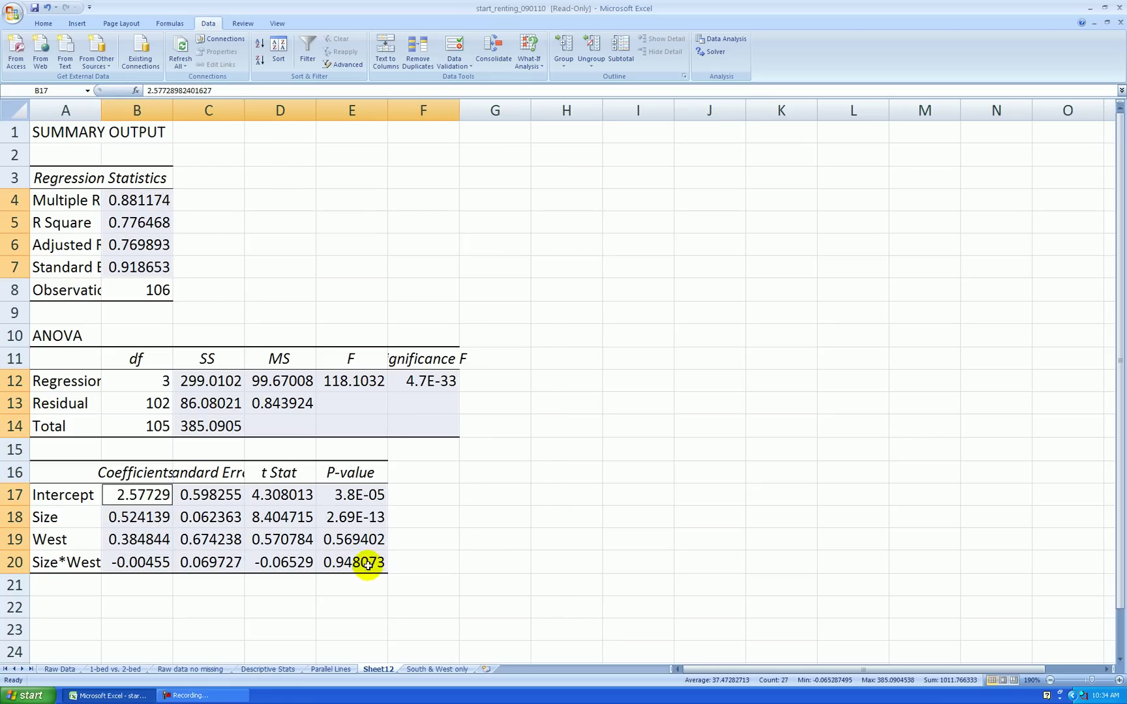
left_click(50, 26)
left_click(429, 60)
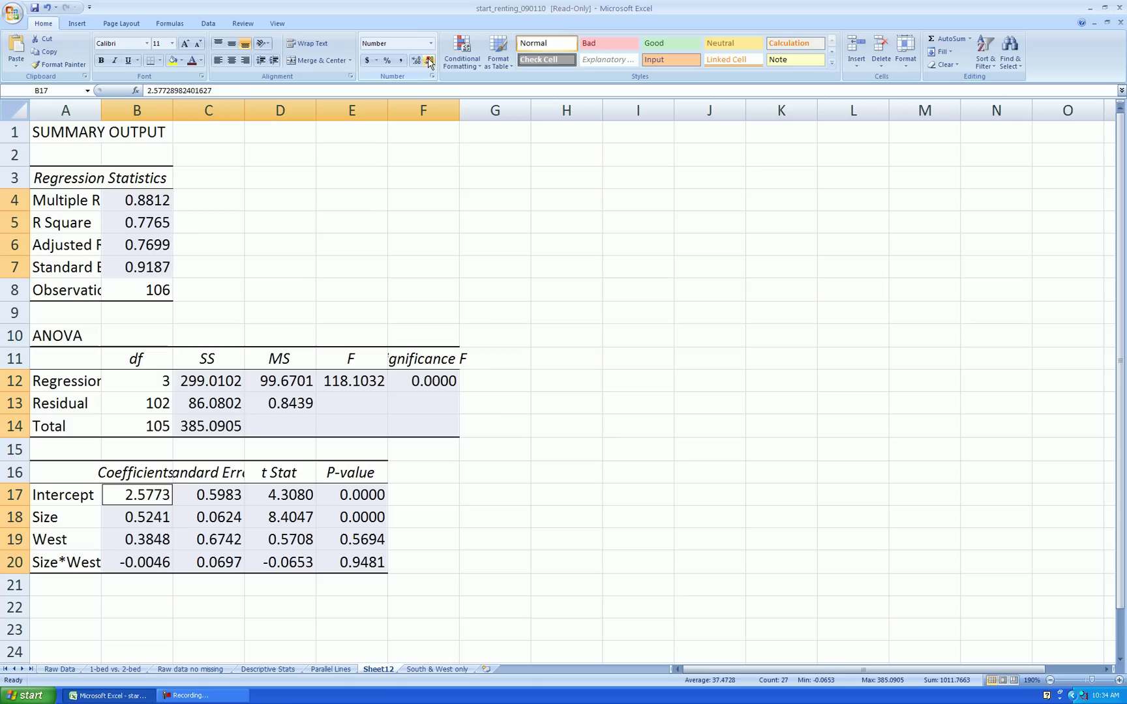
left_click(429, 60)
left_click(504, 330)
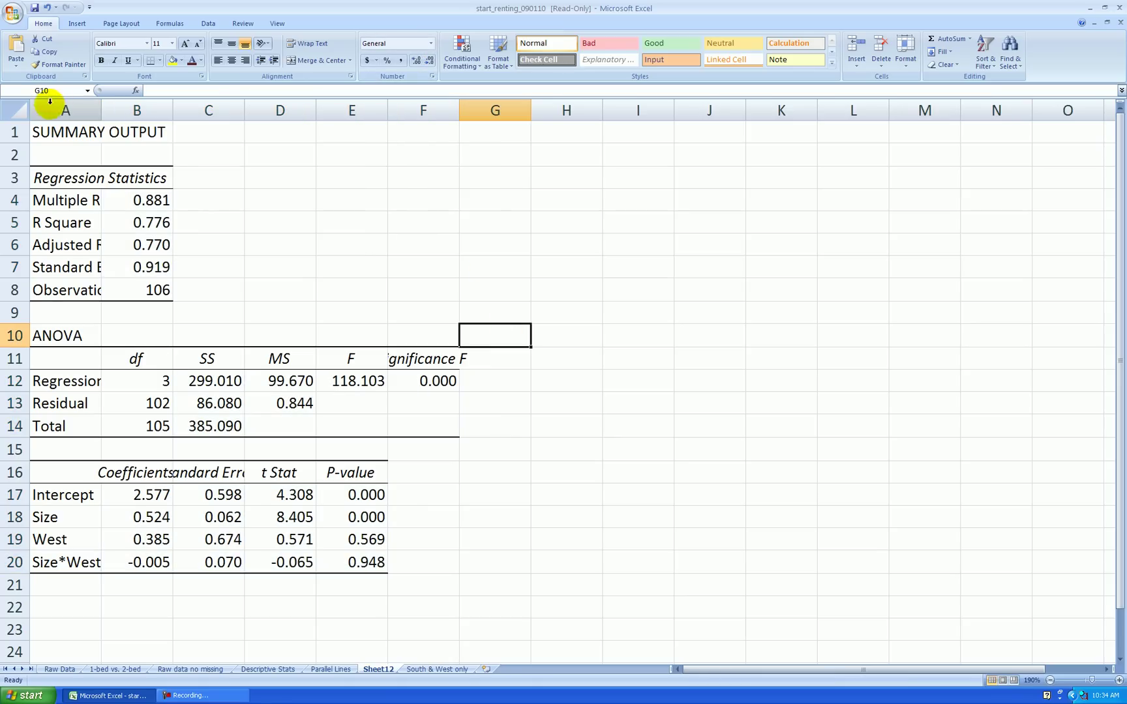
left_click_drag(102, 111, 123, 102)
Step: Insert a narrow empty column A before the output labels
left_click(274, 181)
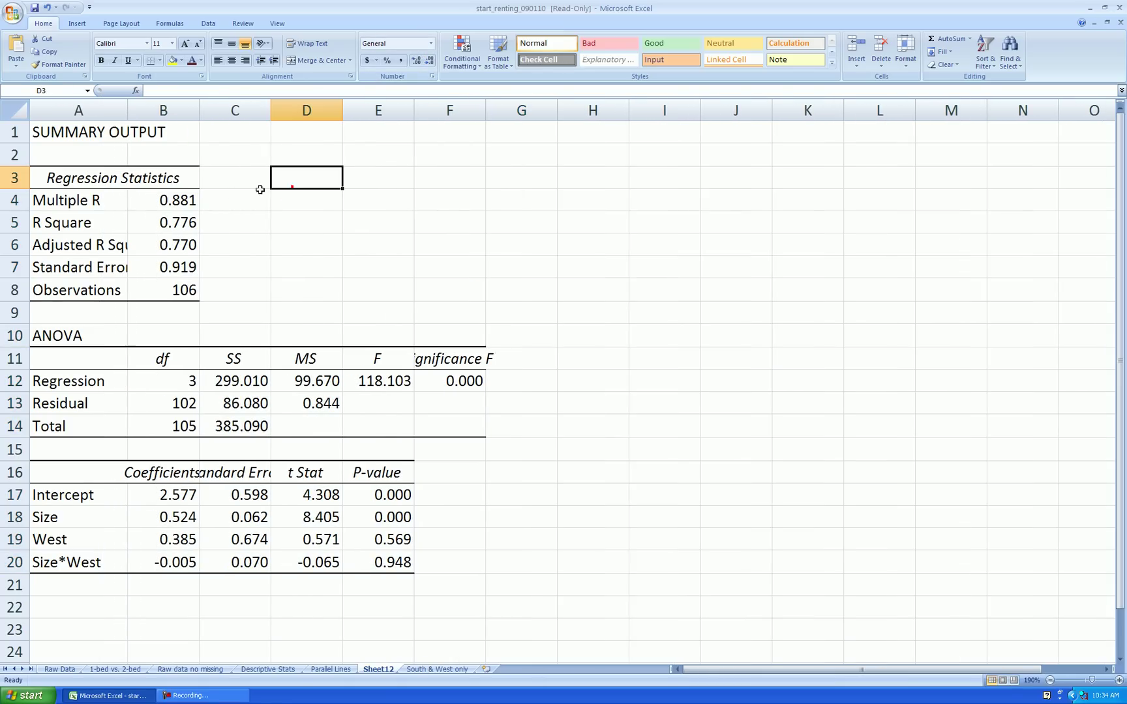
right_click(53, 113)
left_click(81, 173)
left_click(345, 196)
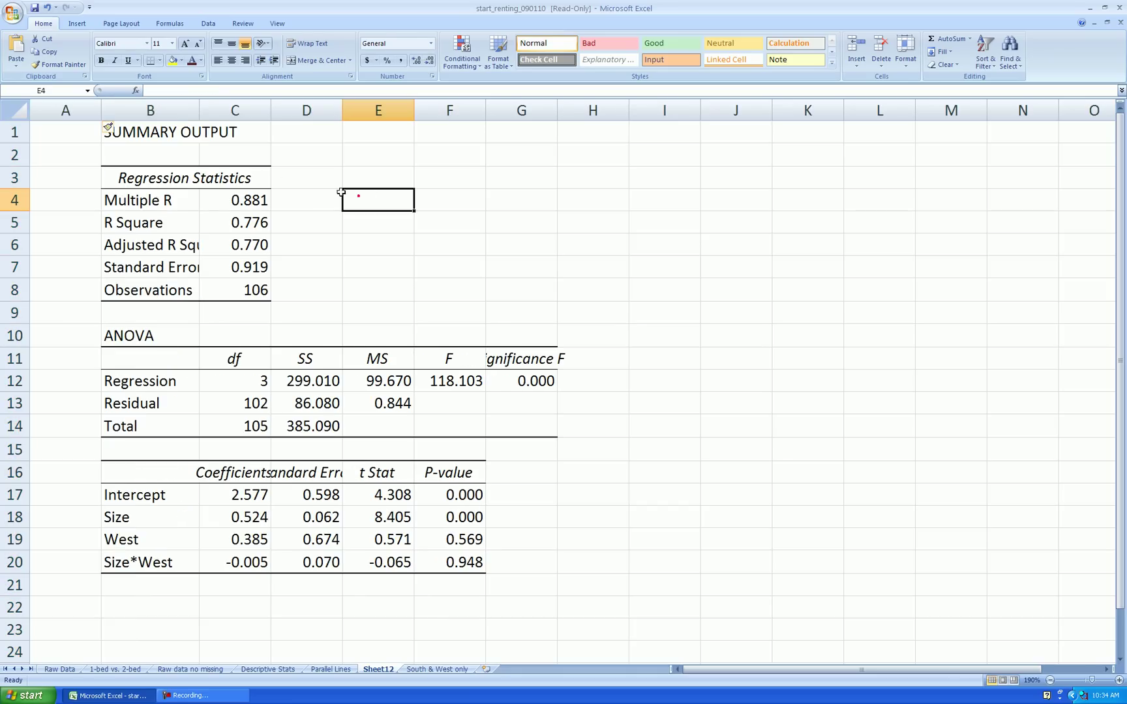
left_click_drag(103, 112, 67, 111)
Step: Shorten the statistic labels to Adj R Square and St Error
left_click(143, 240)
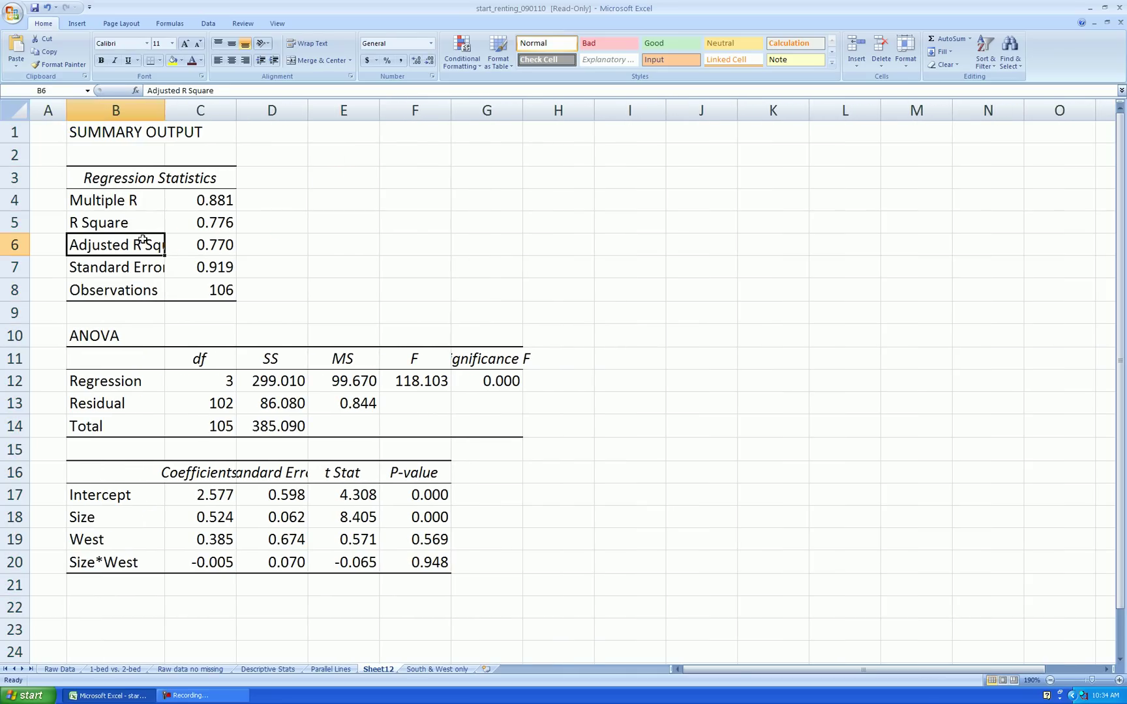
left_click(176, 90)
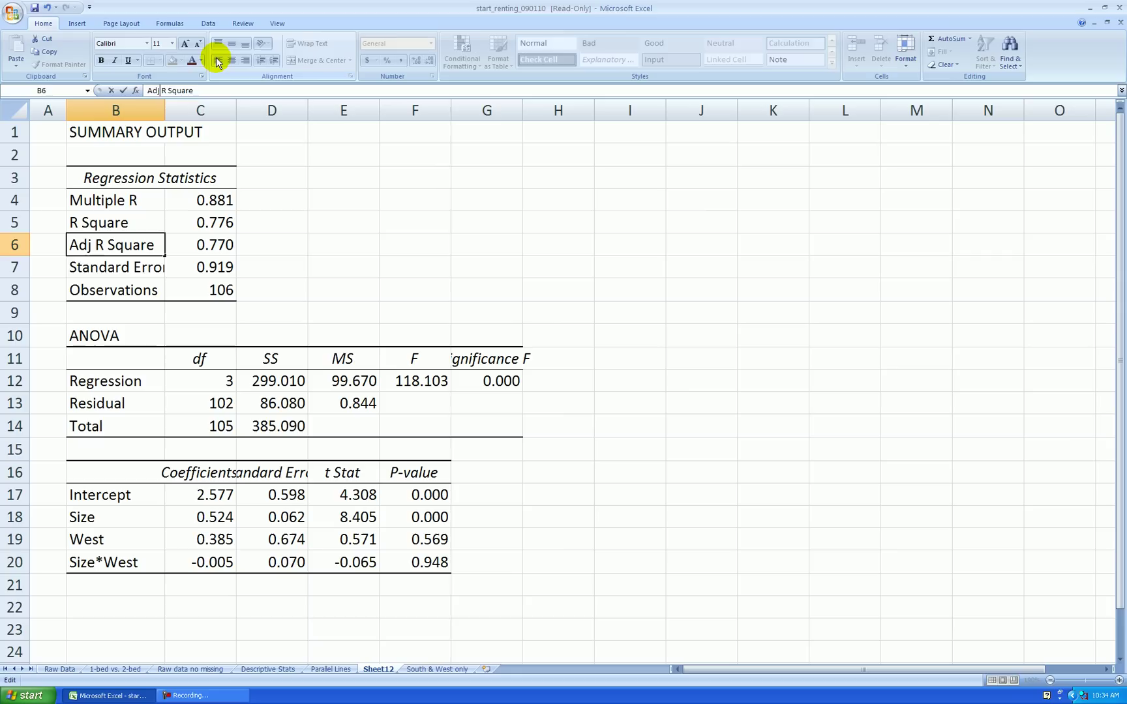
key("Return")
left_click(177, 89)
key("BackSpace")
key("BackSpace")
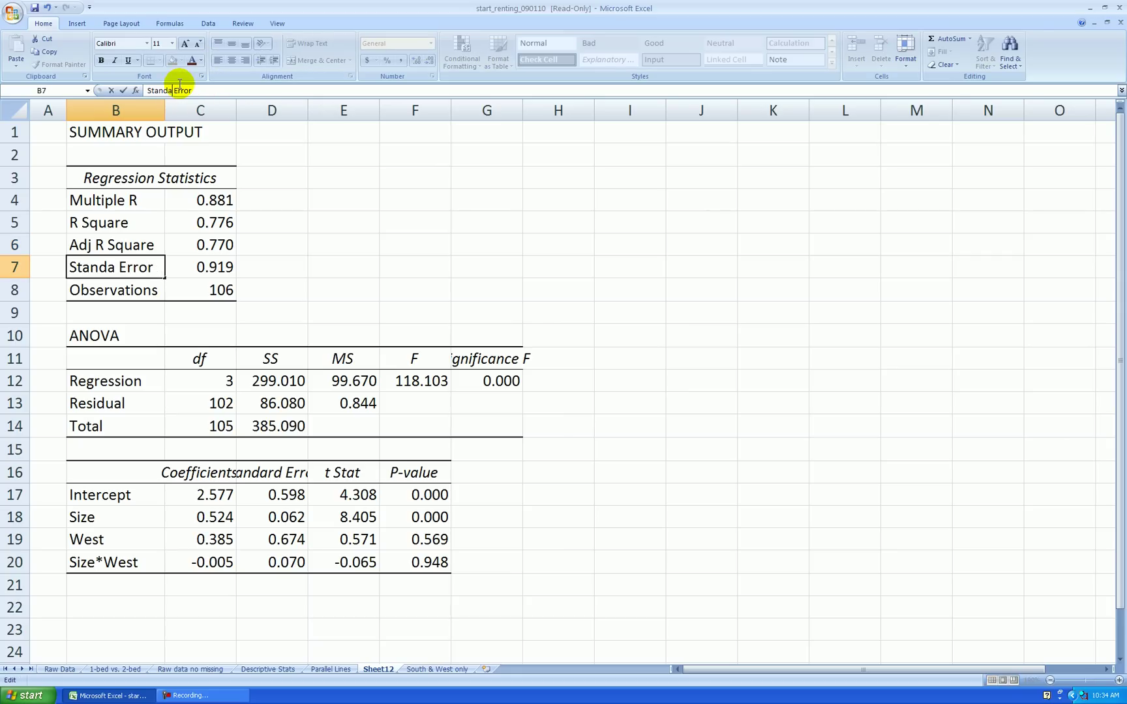
key("BackSpace")
key("Return")
Step: Rename the table headers to Sign. F, Coeffs and St Error
left_click(489, 358)
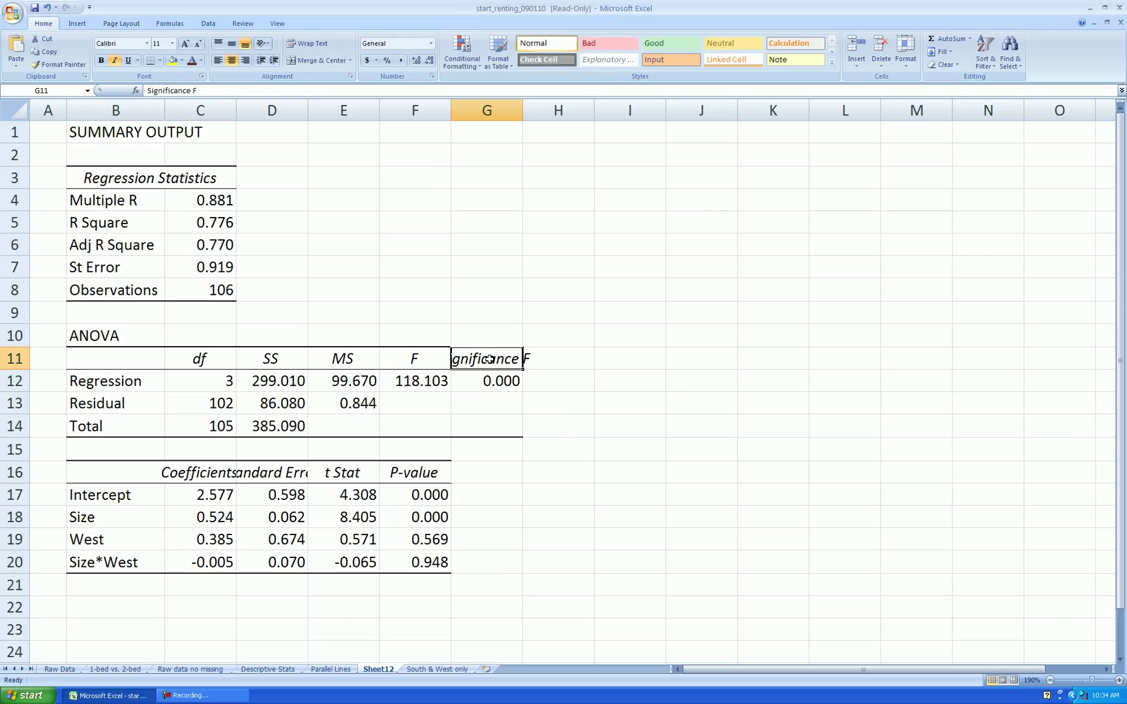
type("Sign. F")
key("Return")
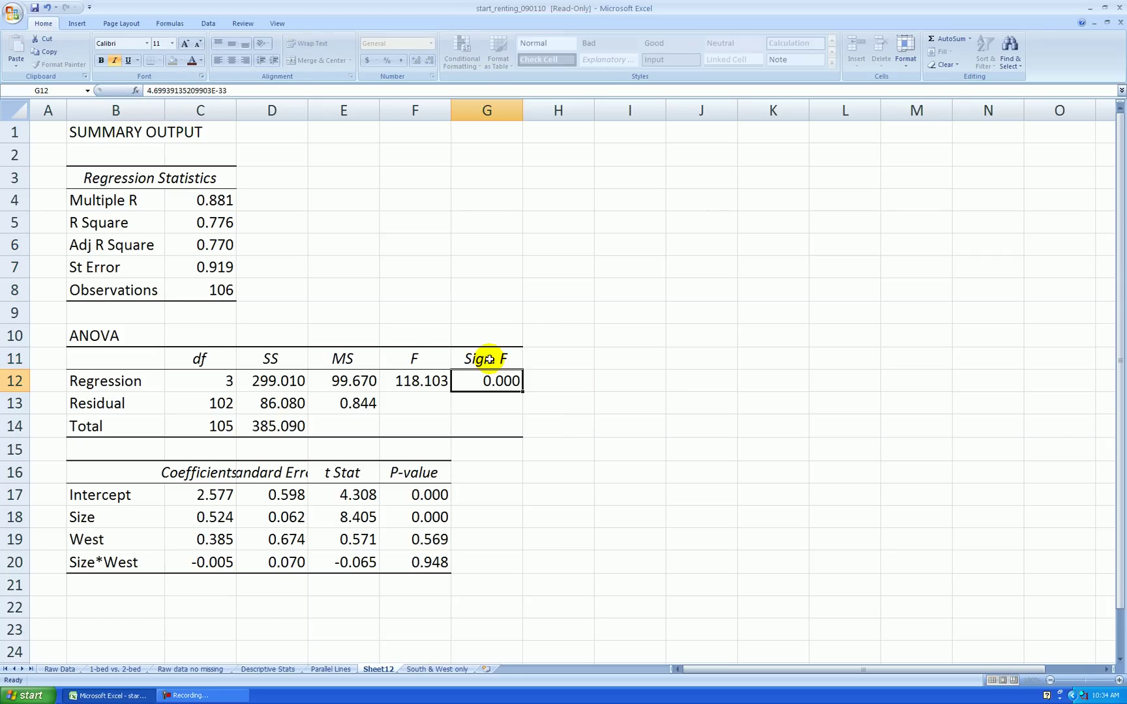
left_click(223, 471)
type("Coef")
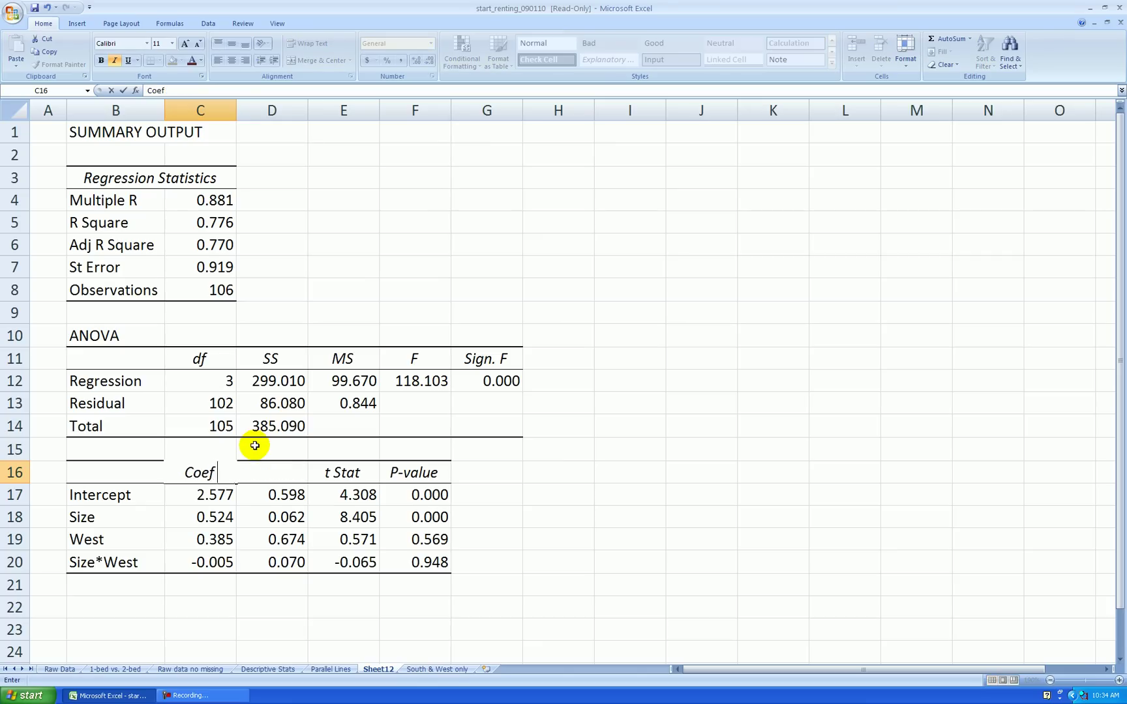
key("Tab")
type("St")
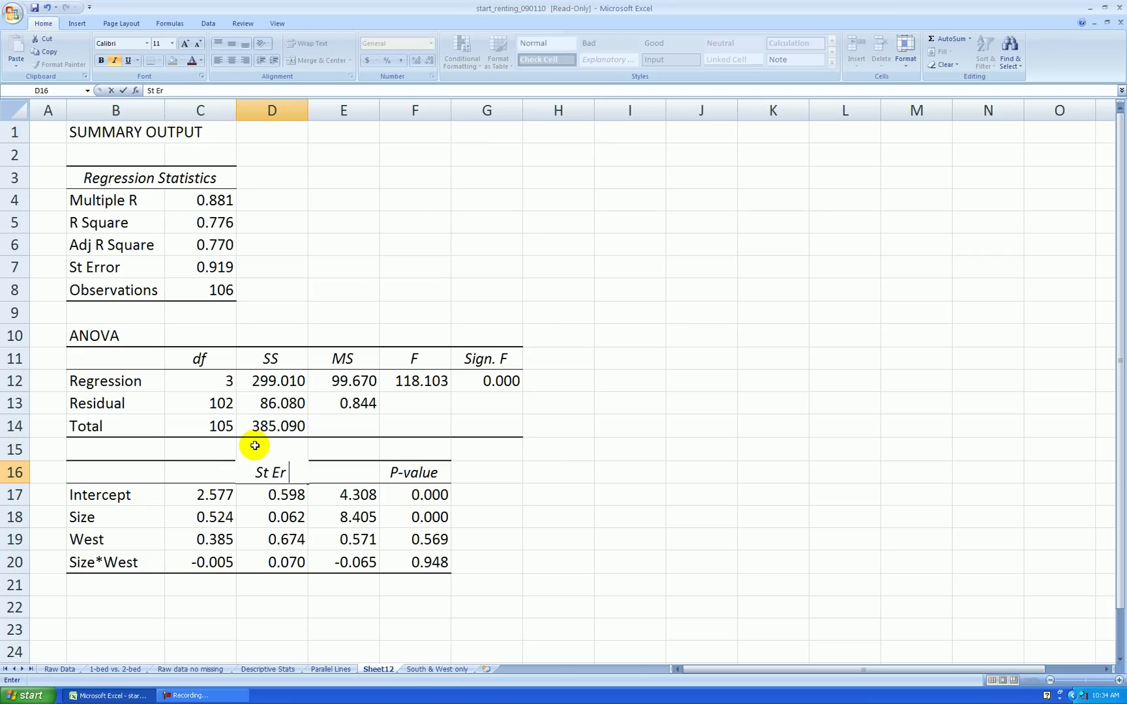
key("Return")
scroll(515, 252, "down", 2)
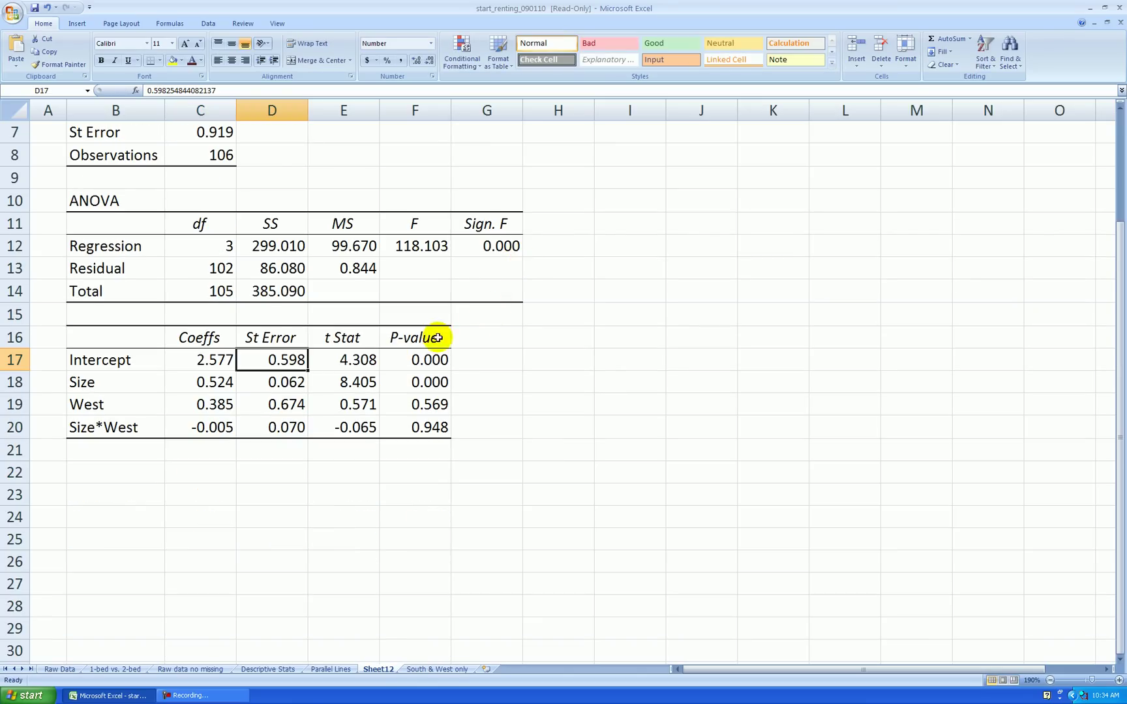
scroll(444, 314, "down", 1)
scroll(482, 324, "up", 3)
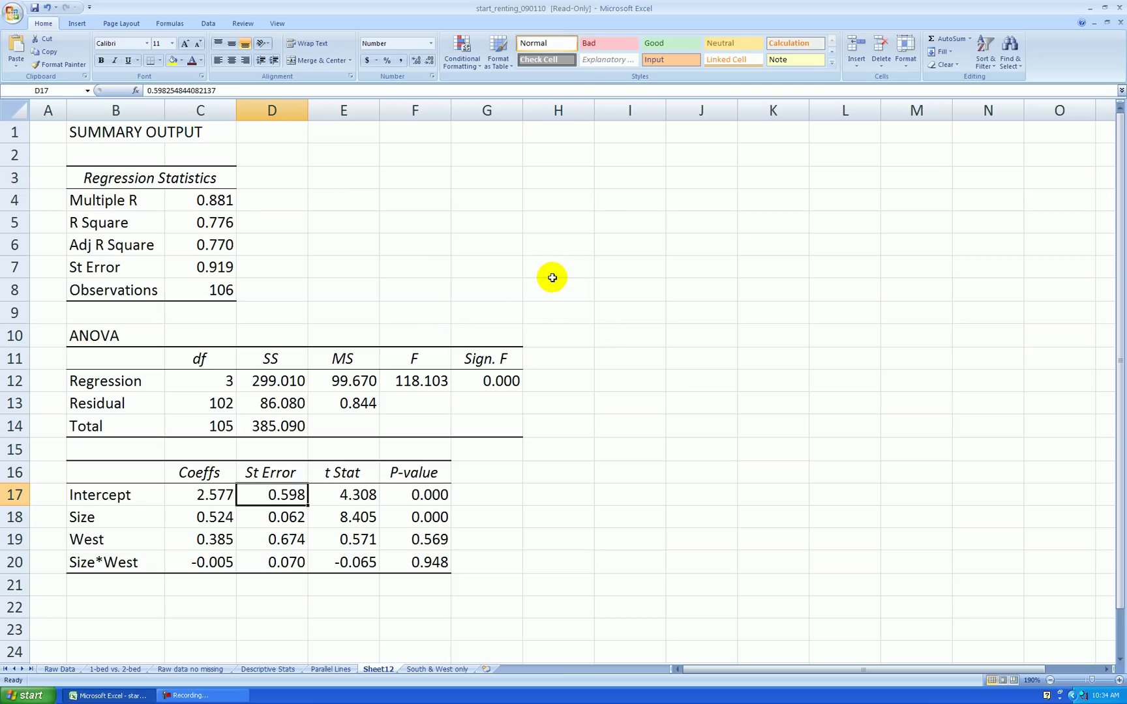
left_click(522, 264)
scroll(573, 326, "down", 2)
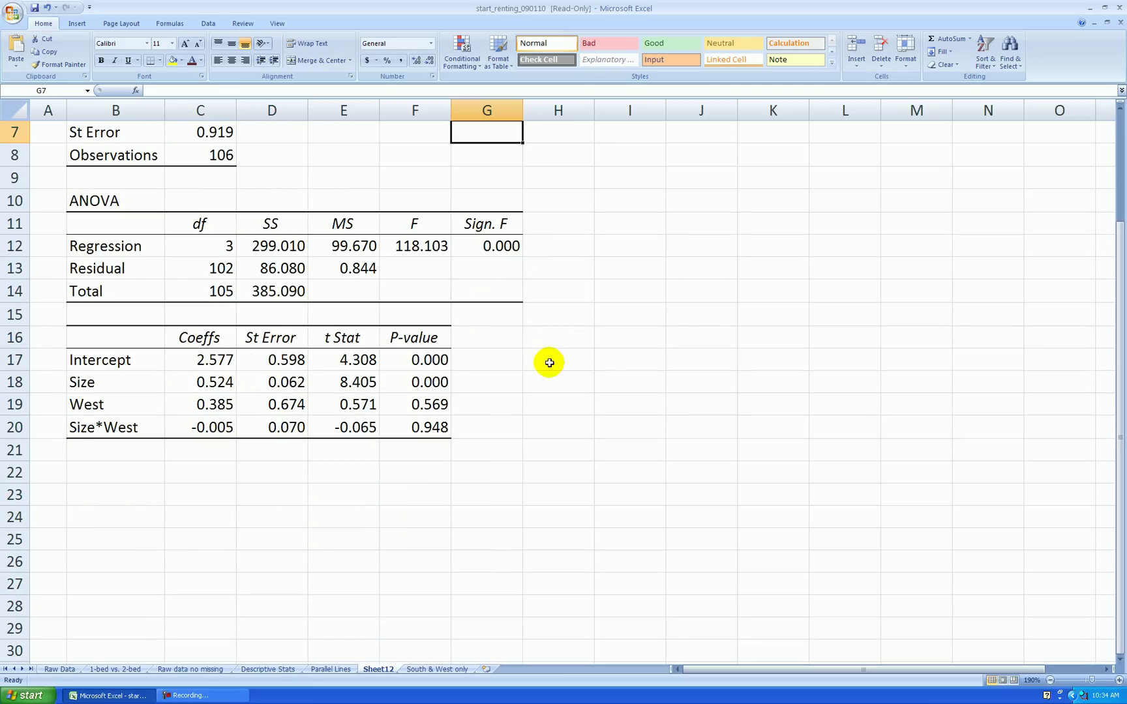
scroll(568, 364, "down", 1)
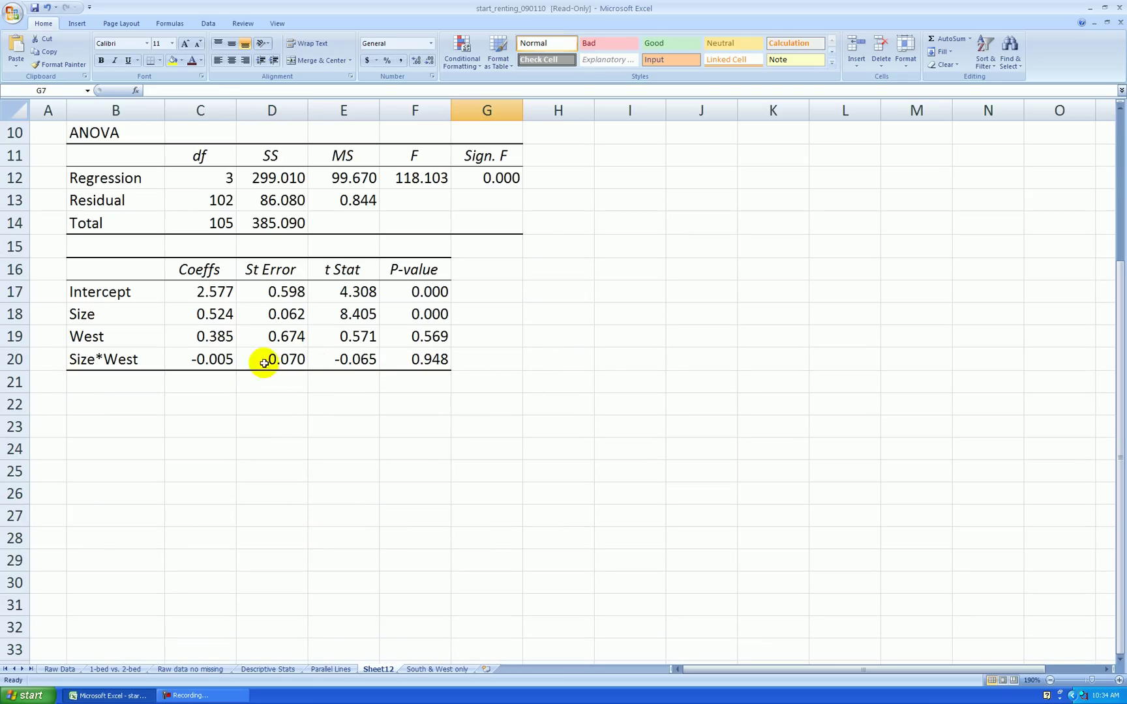
Step: Enter Rent-hat = 2.577 + 0.524*Size + 0.385*West - 0.005*Size*West in B22, bolded
left_click_drag(212, 269, 214, 360)
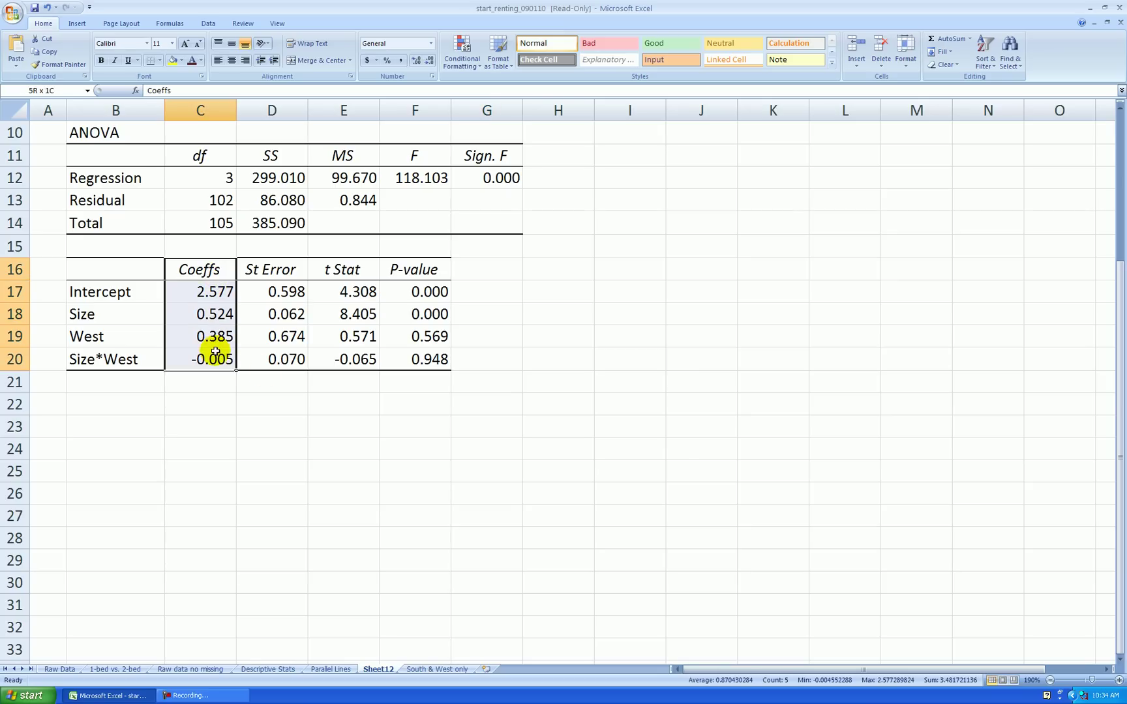
left_click(421, 405)
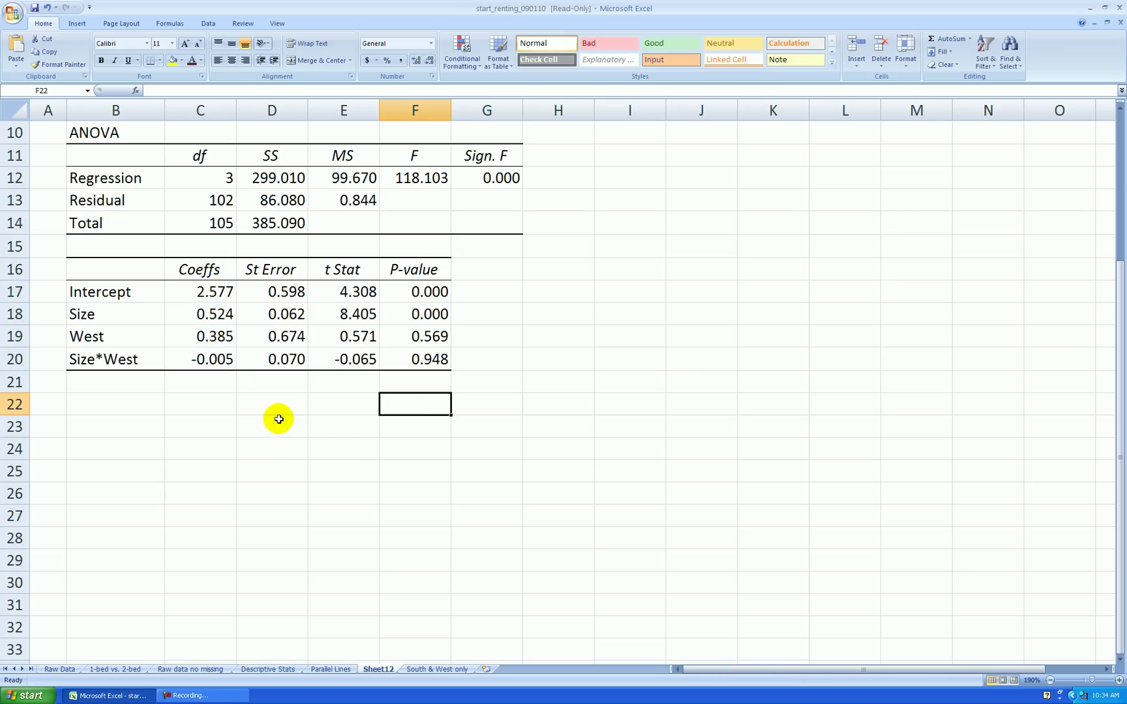
left_click(146, 395)
type("R")
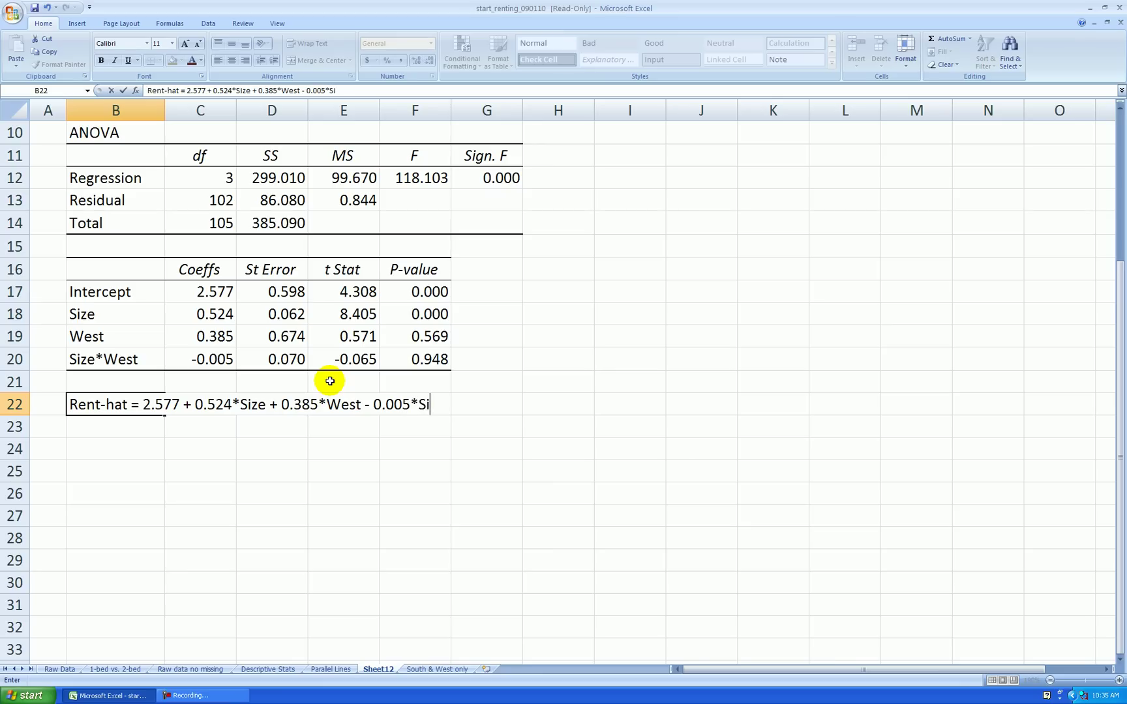
type("t")
key("Return")
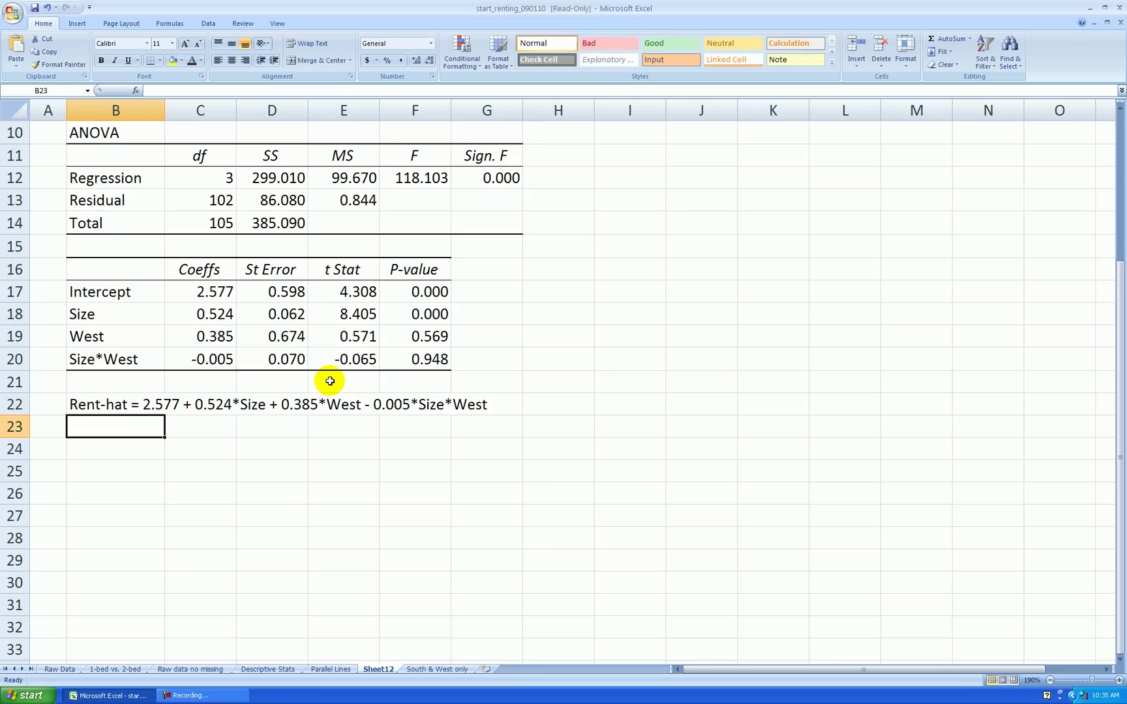
left_click(109, 407)
left_click(104, 60)
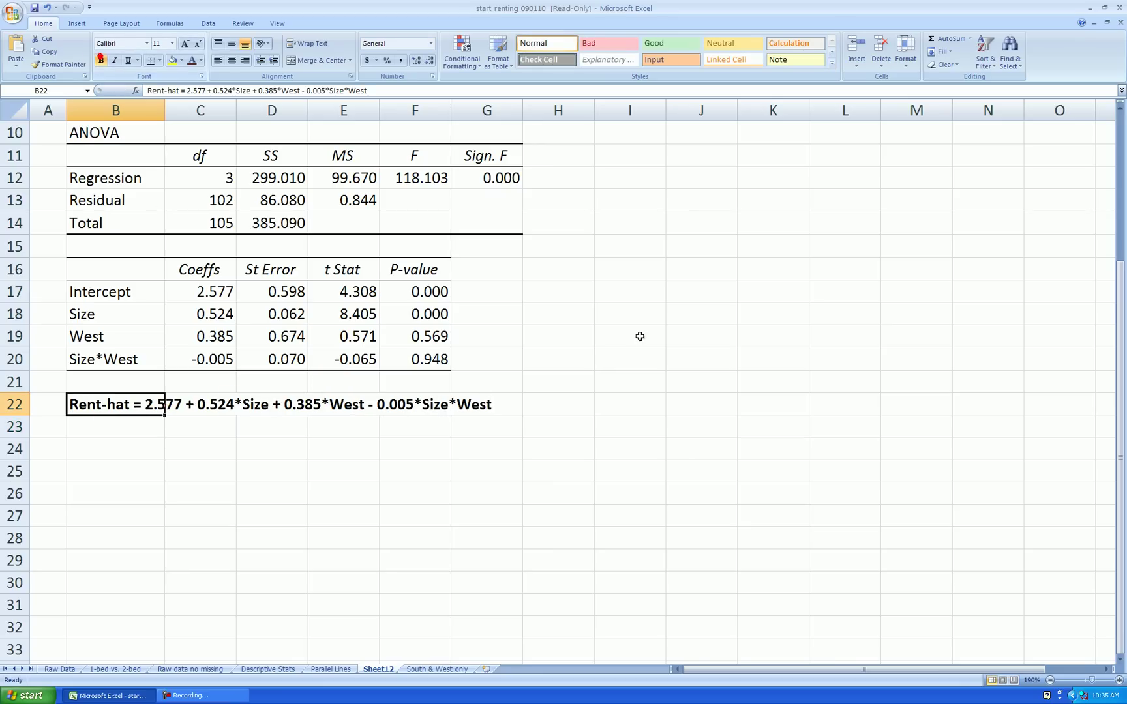
scroll(641, 339, "up", 2)
scroll(636, 353, "up", 2)
scroll(637, 353, "up", 1)
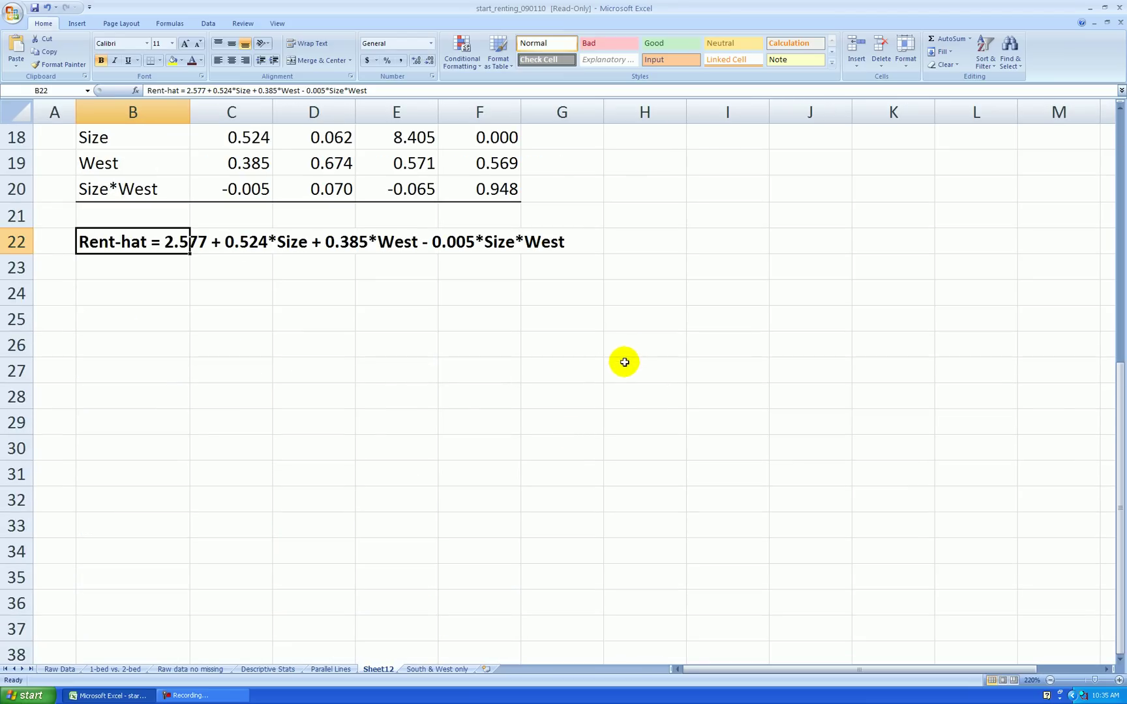
Step: Add the labels 'South:' in B24 and 'West:' below it
left_click(459, 417)
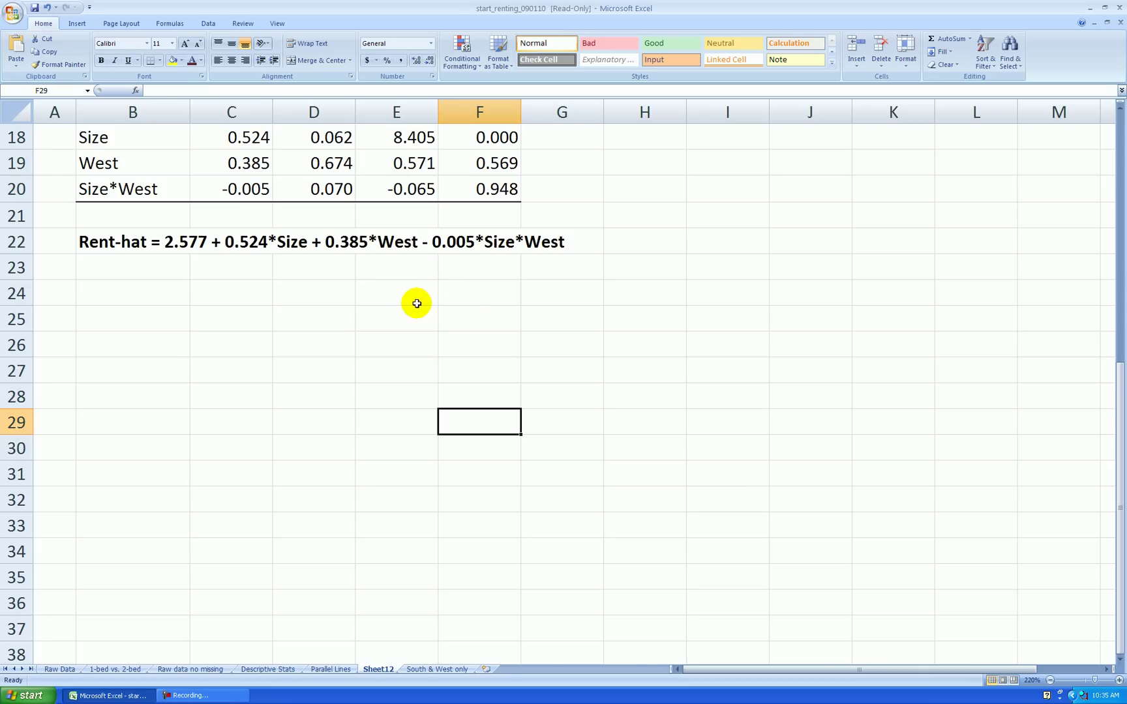
left_click(181, 284)
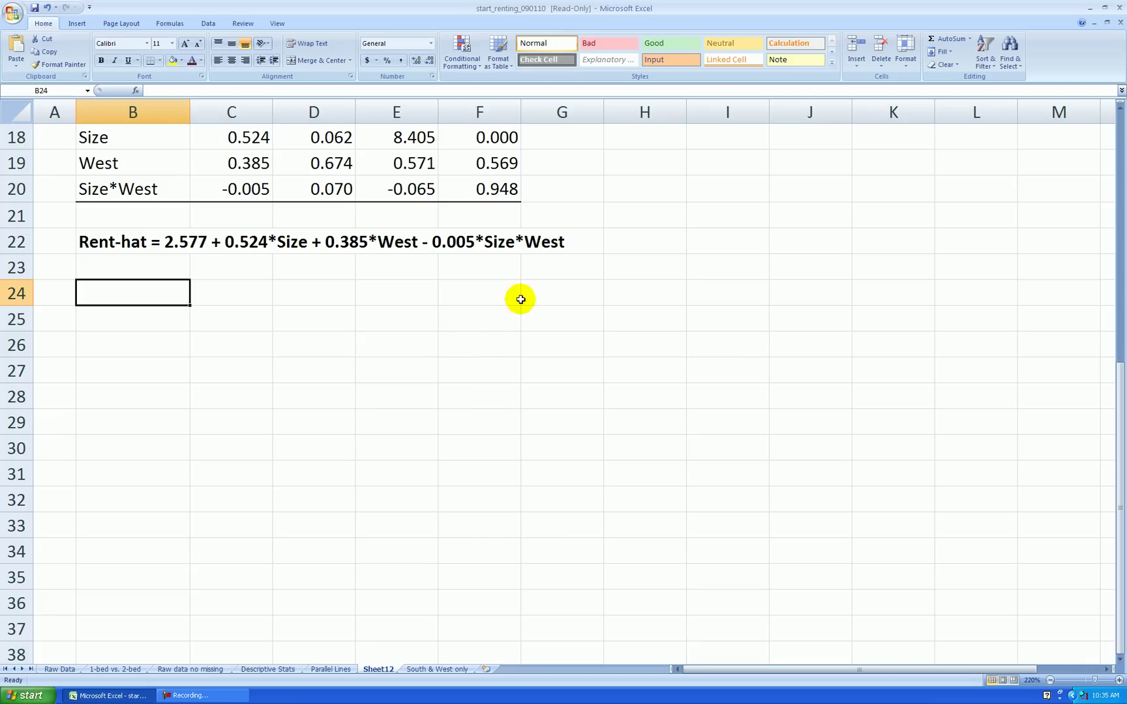
type("S")
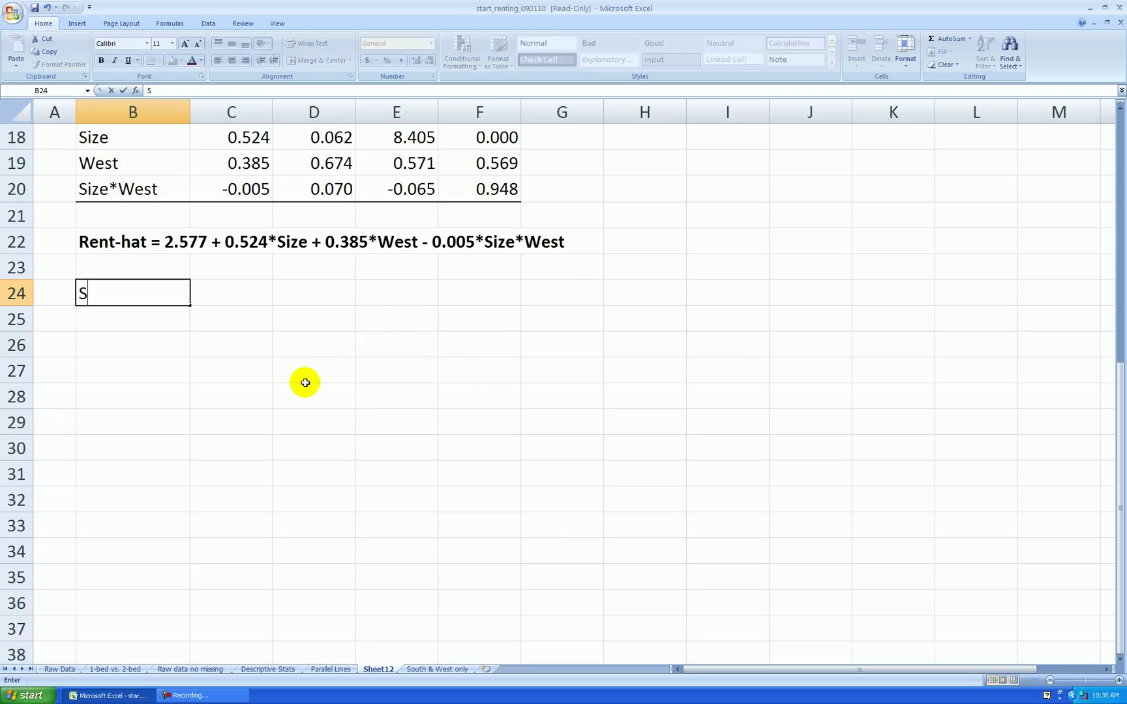
type("outh")
key("Return")
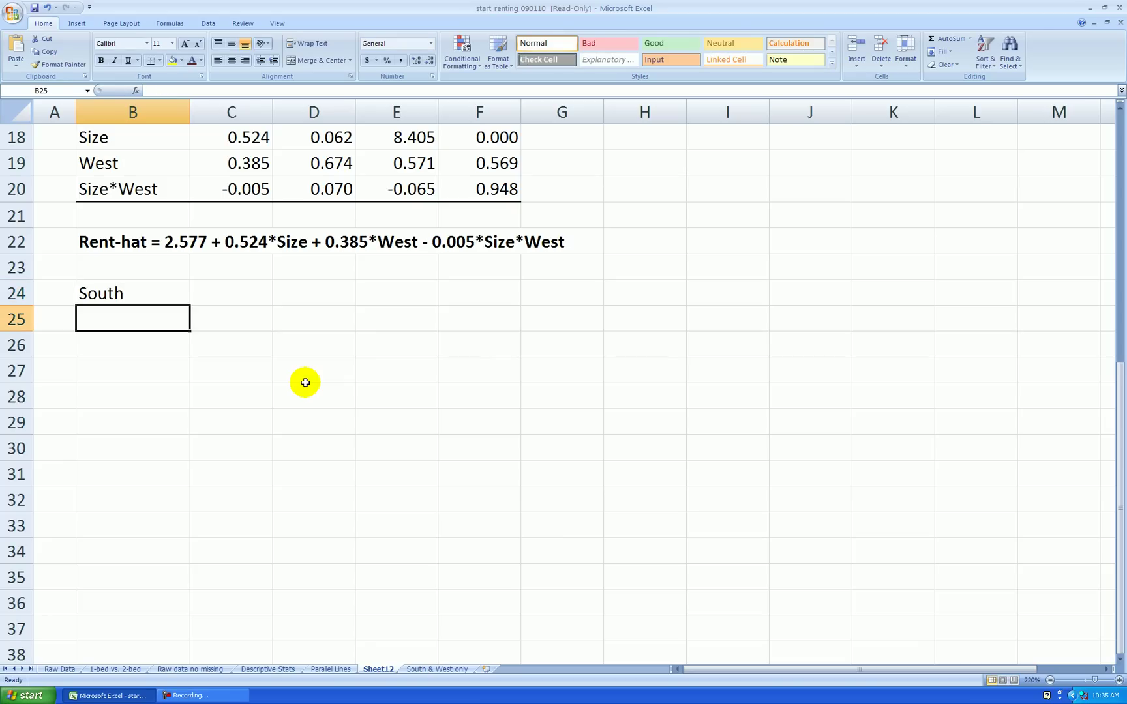
key("Up")
left_click(193, 90)
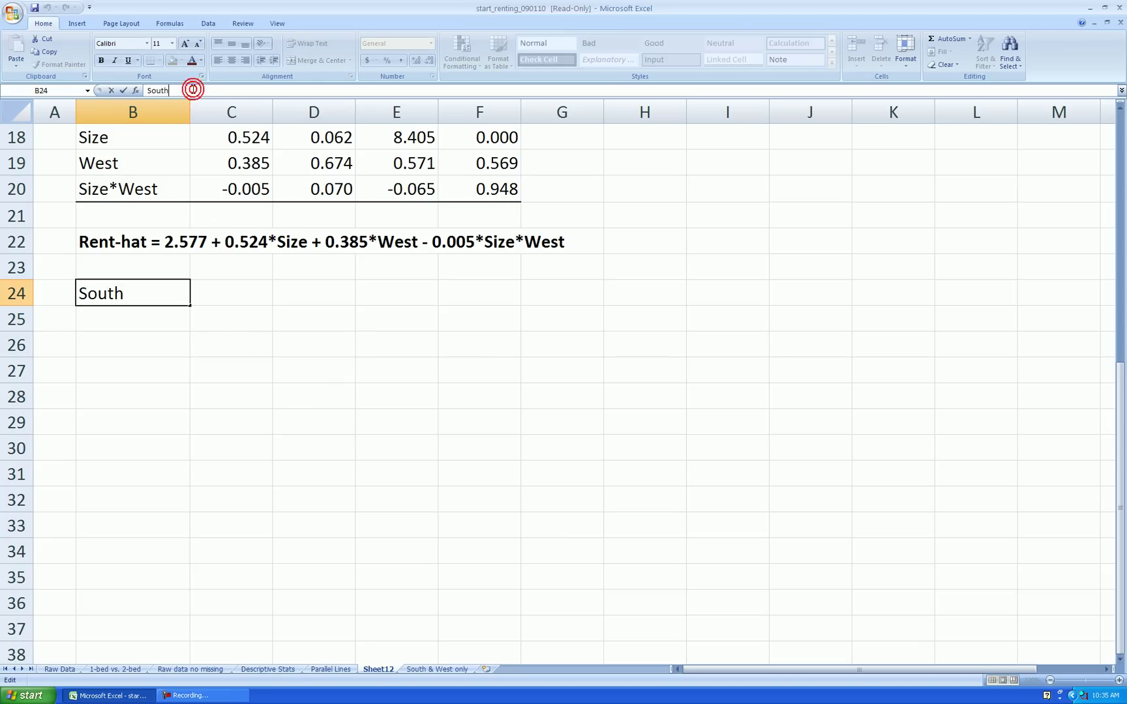
type(":")
key("Return")
key("Return")
type("Wes")
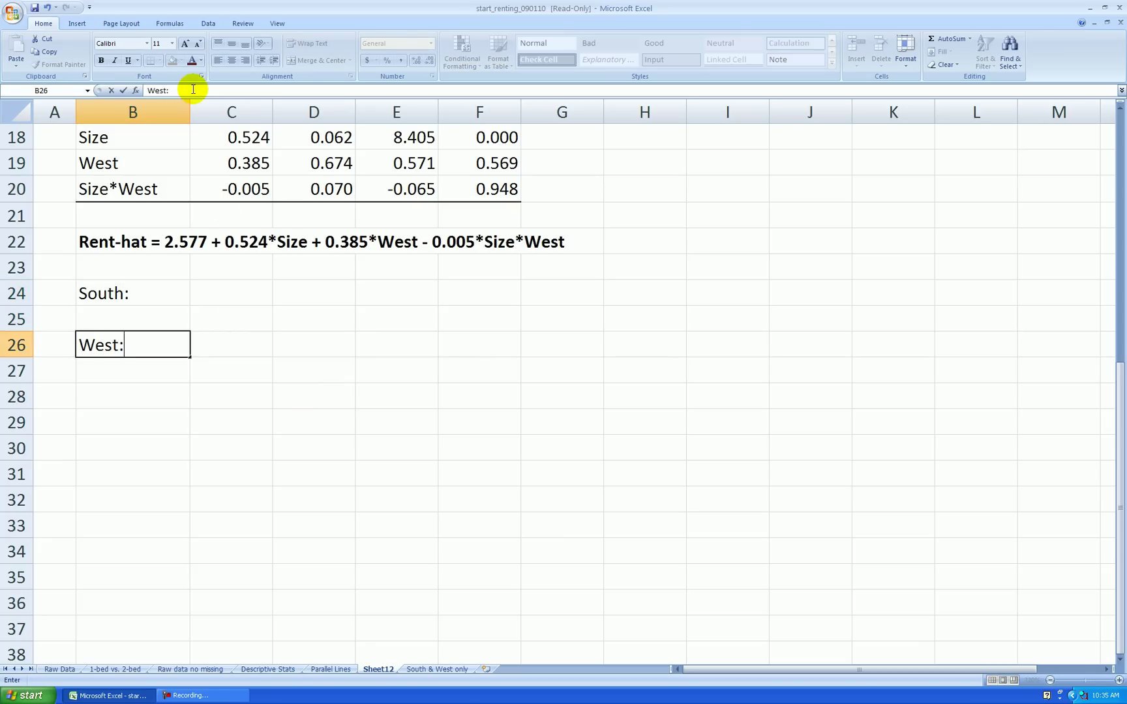
key("Return")
scroll(342, 356, "up", 2)
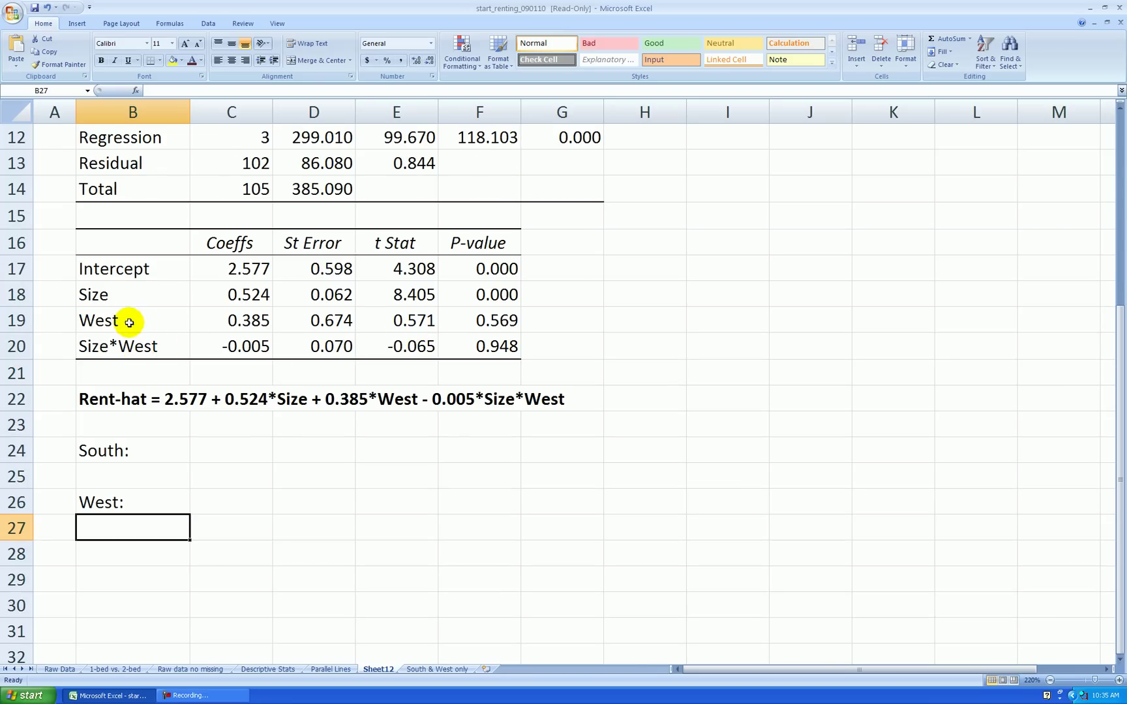
scroll(578, 422, "down", 1)
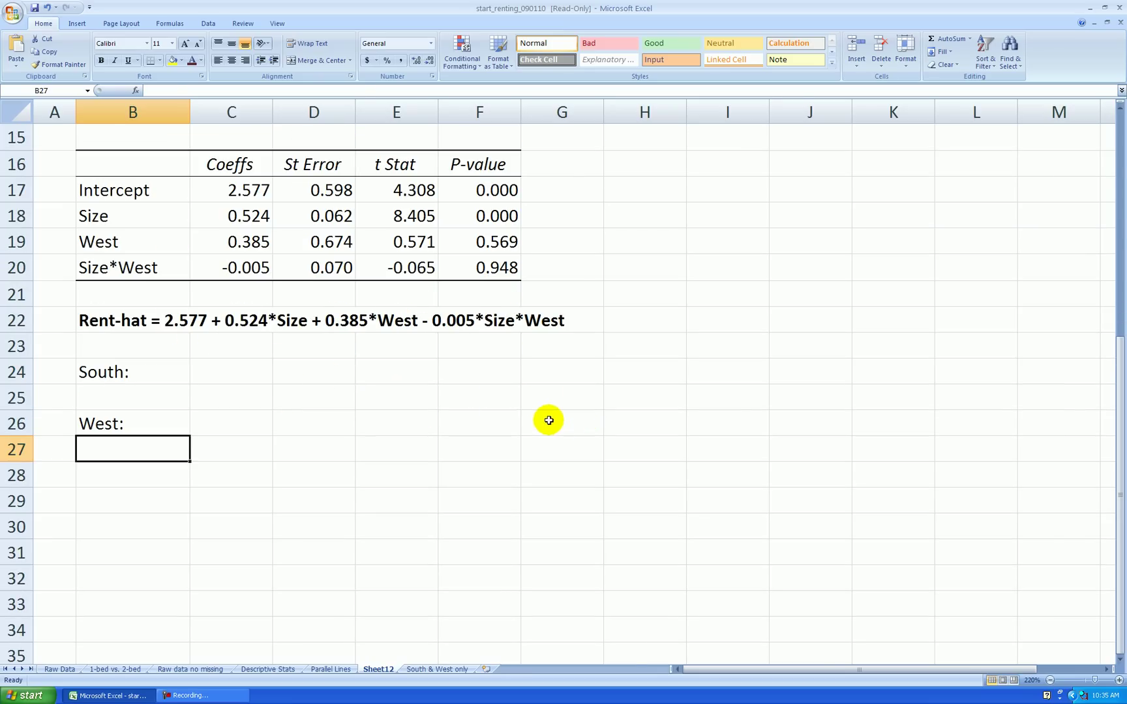
Step: Copy the full equation into C24 and trim it to Rent-hat = 2.577 + 0.524*Size
left_click(132, 318)
key("ctrl+c")
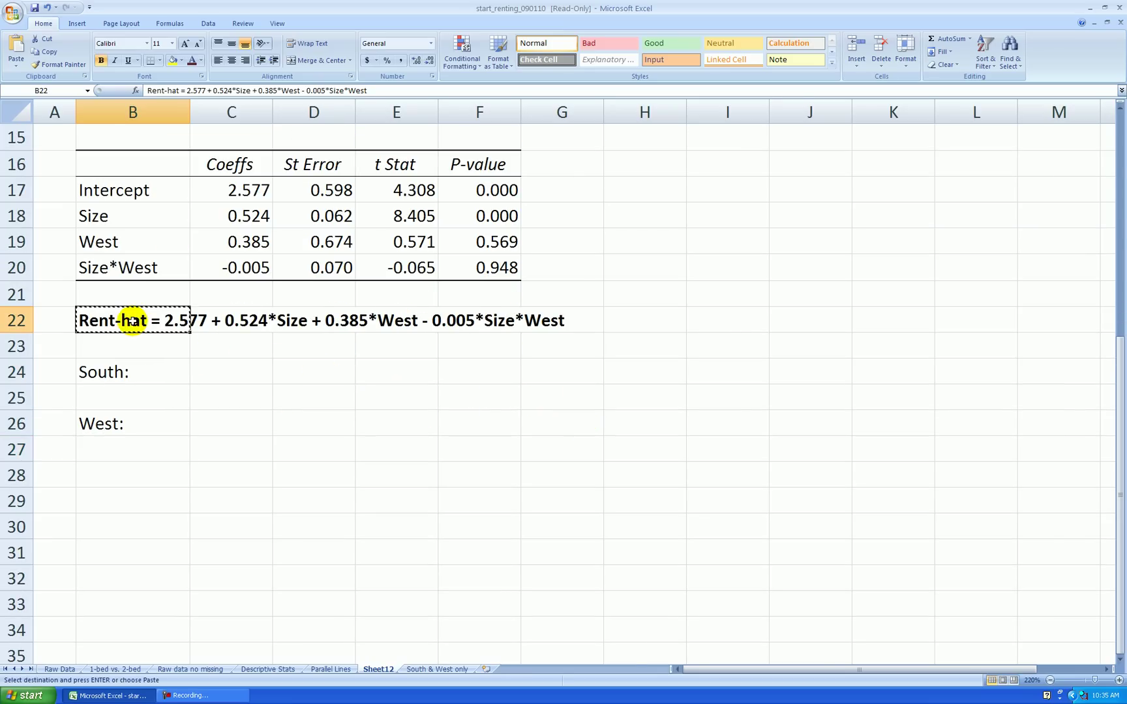
left_click(195, 369)
key("ctrl+v")
key("Escape")
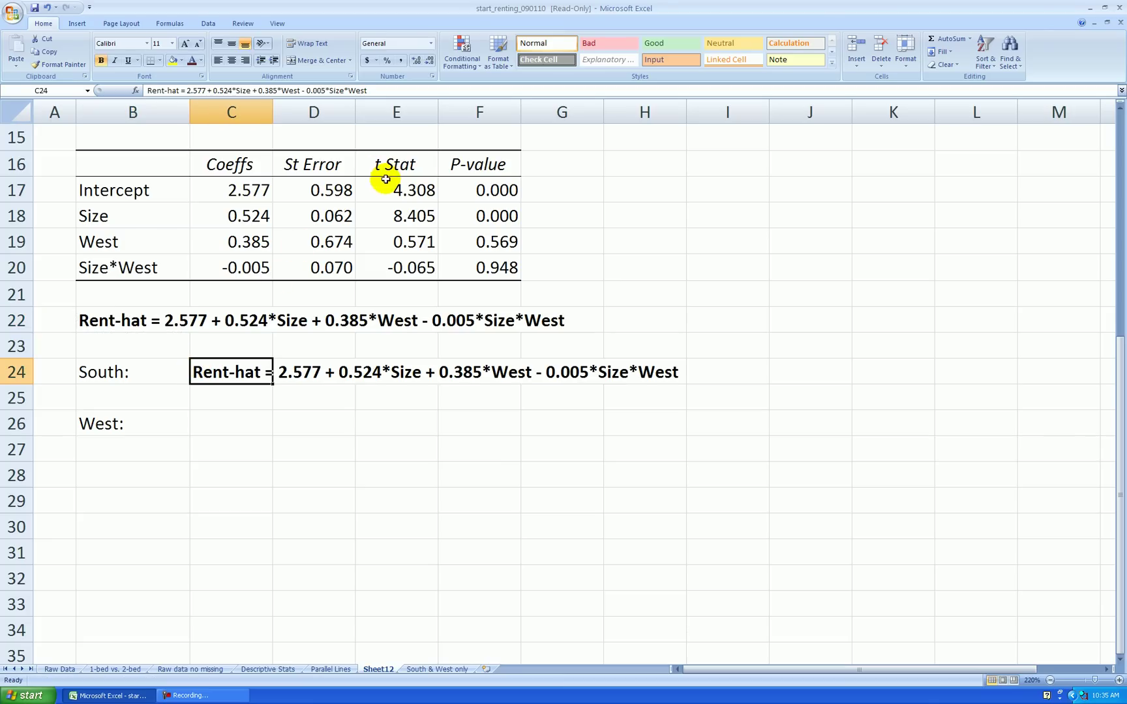
left_click_drag(258, 90, 378, 90)
key("Delete")
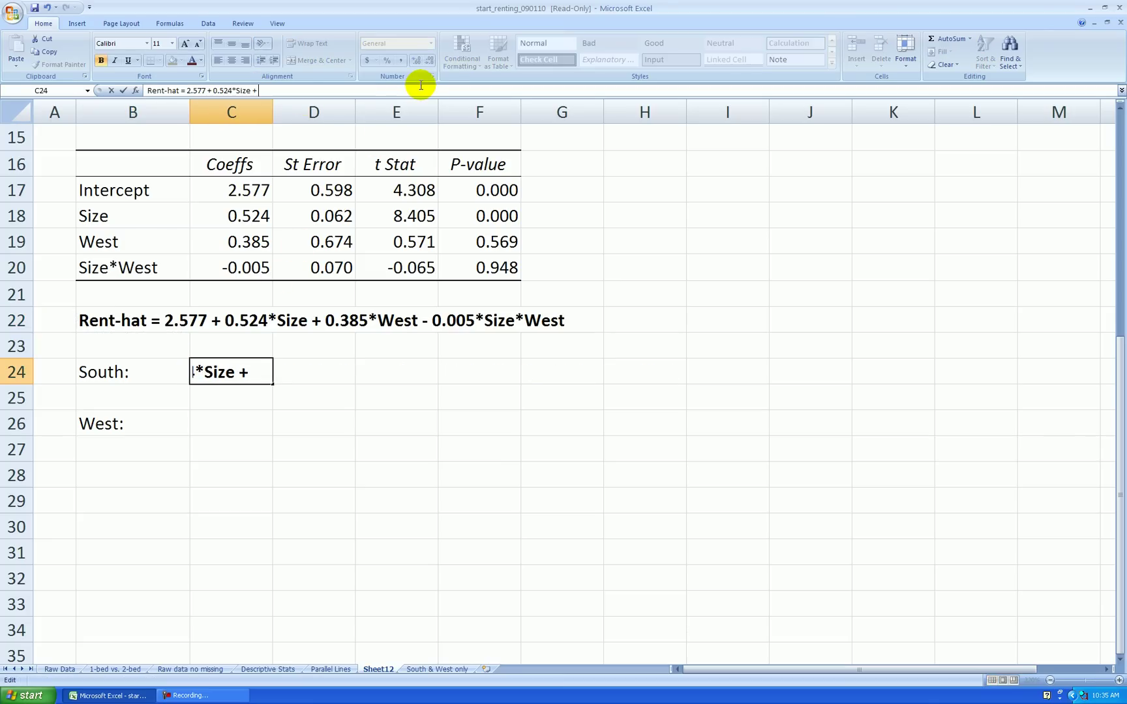
key("Return")
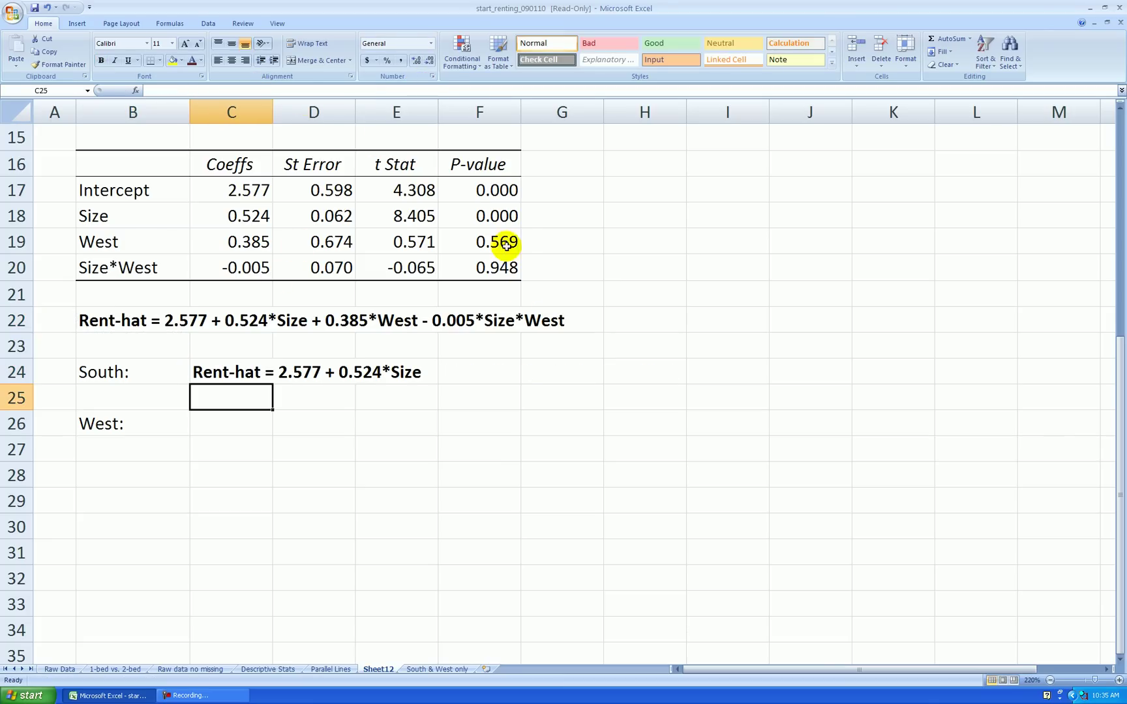
scroll(525, 319, "down", 1)
Step: Compute the West intercept 2.962 in D28 as Intercept plus West coefficient
left_click(408, 344)
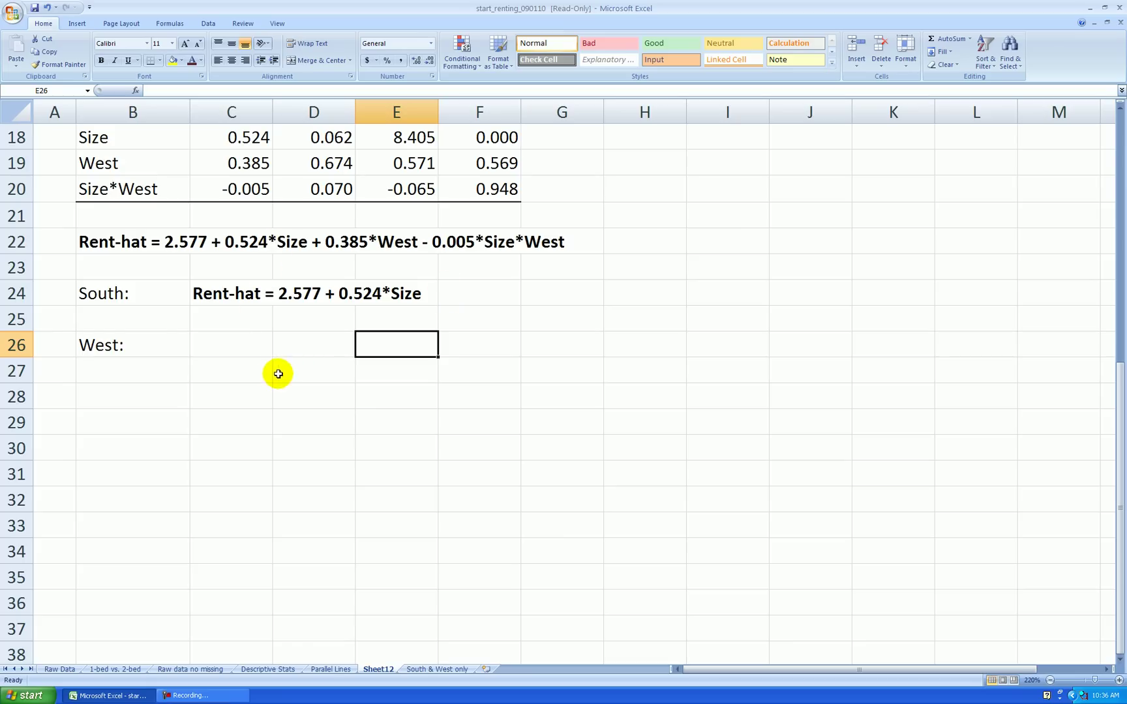
left_click(254, 388)
left_click(302, 386)
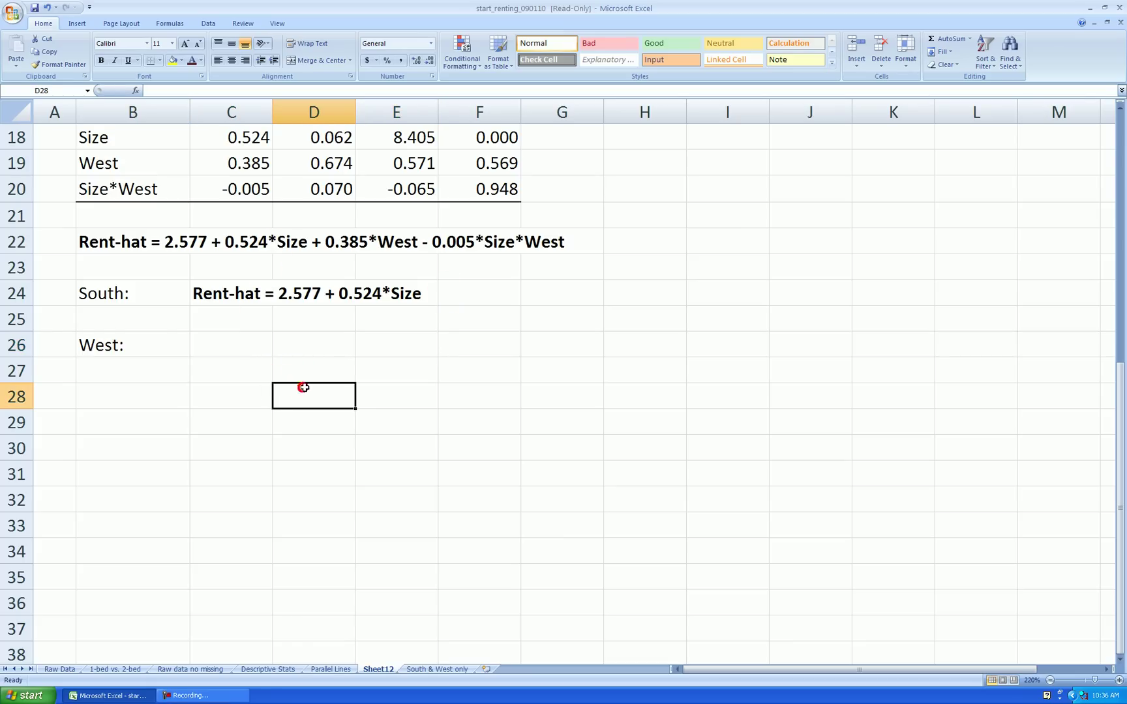
type("=")
scroll(309, 294, "up", 1)
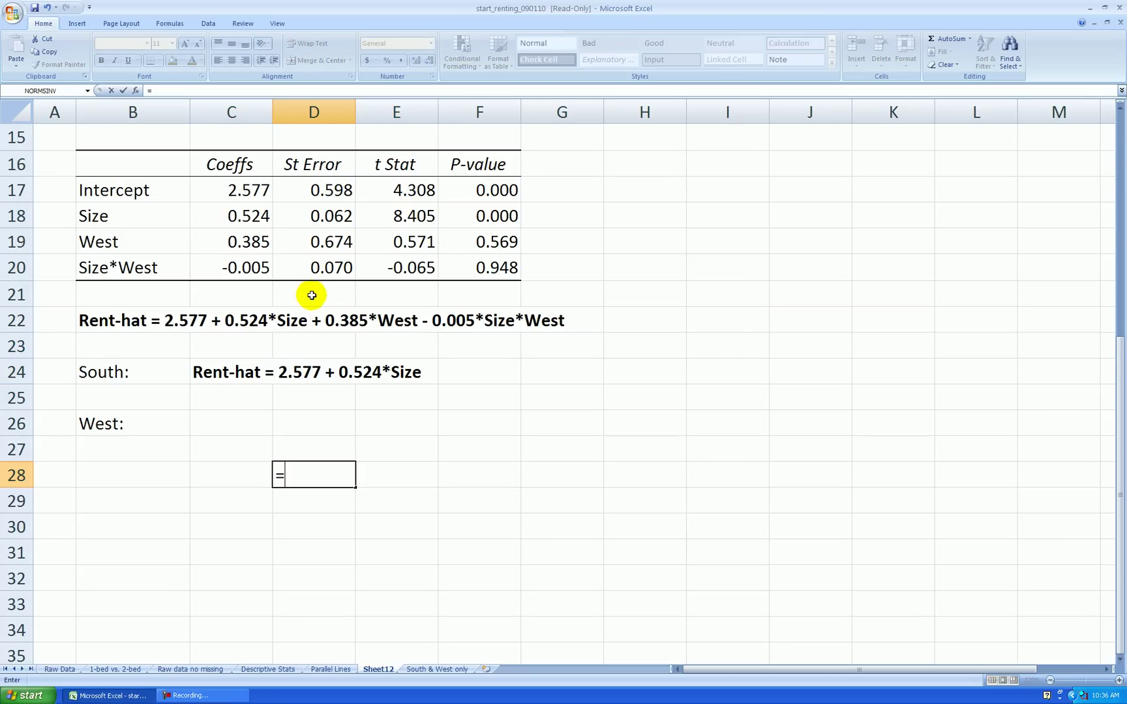
left_click(250, 196)
type("+")
left_click(258, 242)
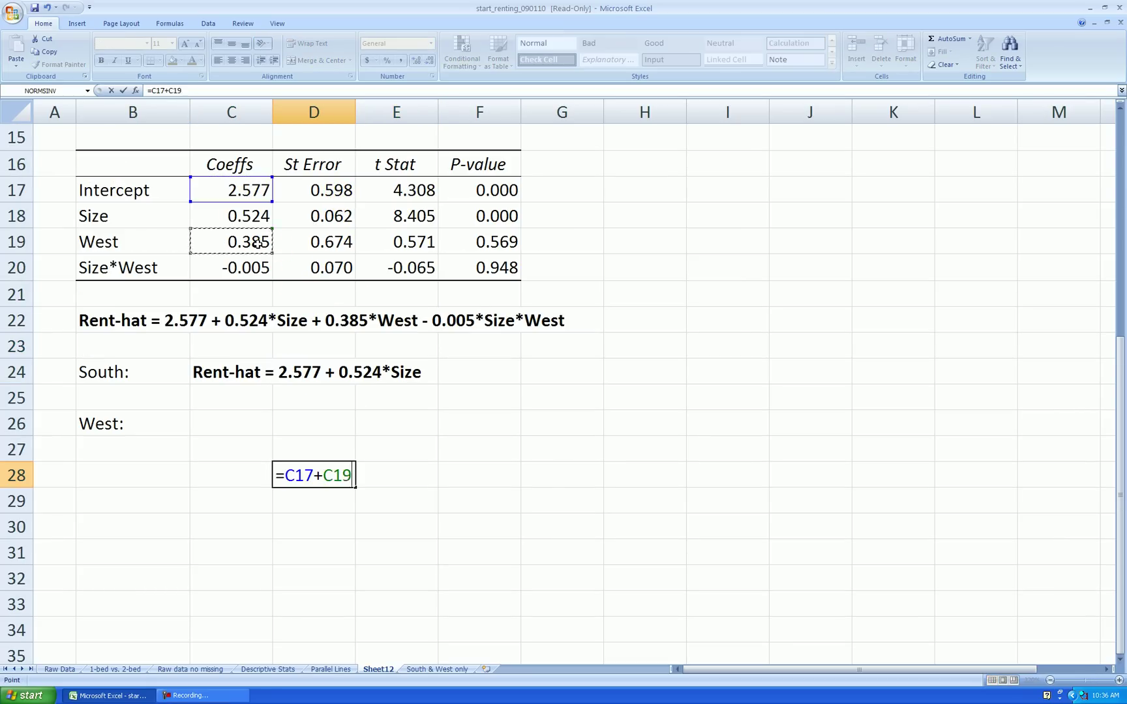
key("Return")
Step: Compute the West slope 0.520 in E28 as Size plus Size*West coefficient
left_click(402, 468)
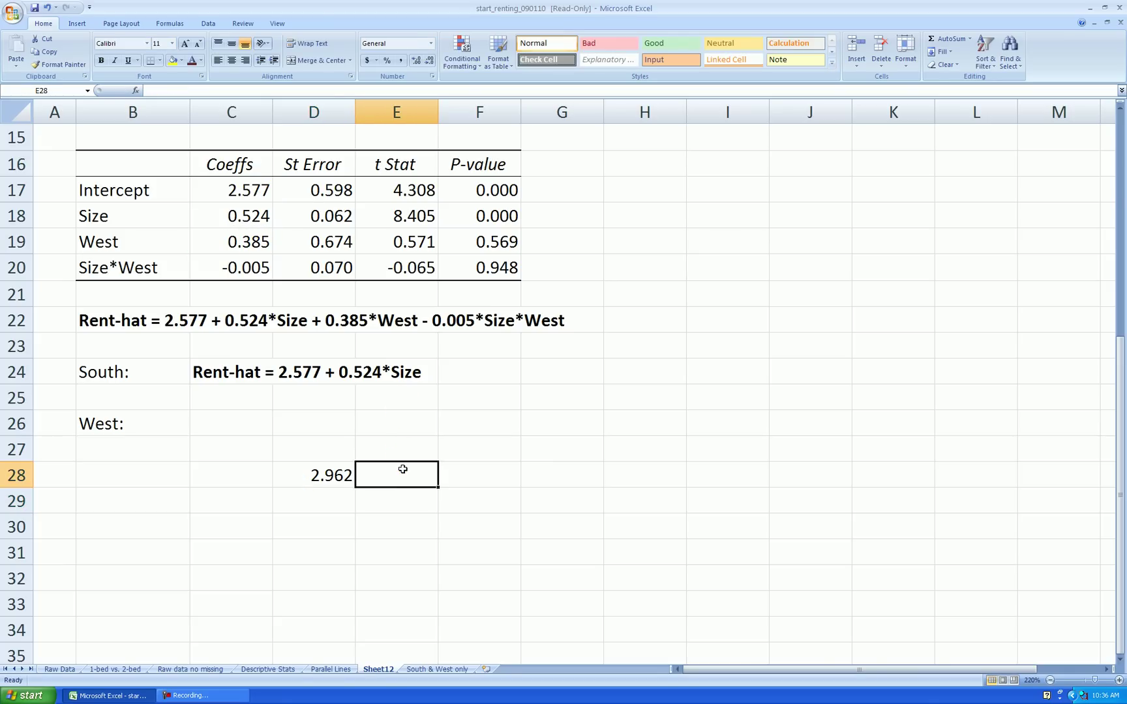
scroll(508, 453, "down", 1)
type("=")
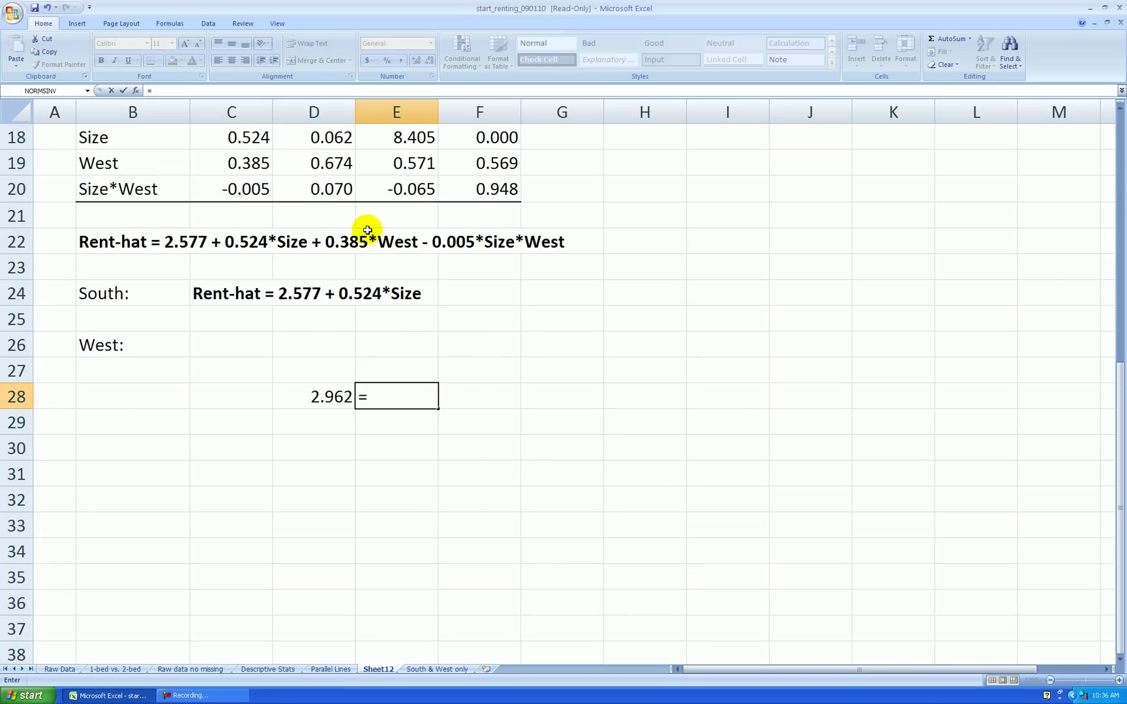
left_click(259, 138)
type("+")
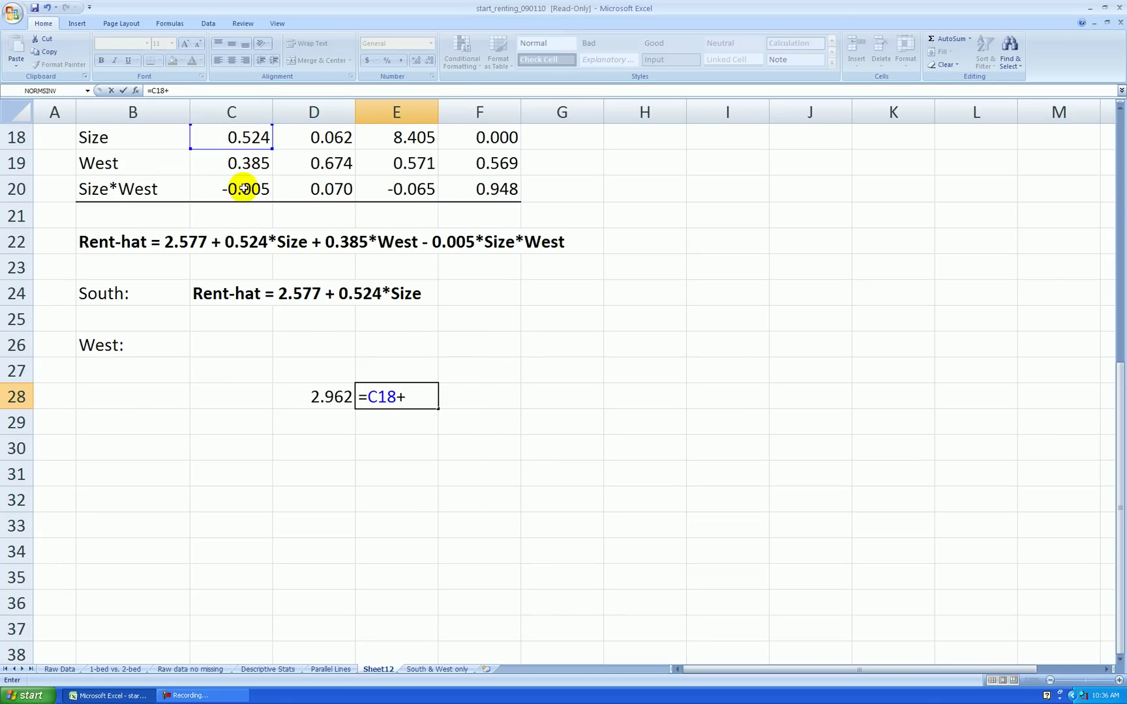
left_click(243, 189)
key("Return")
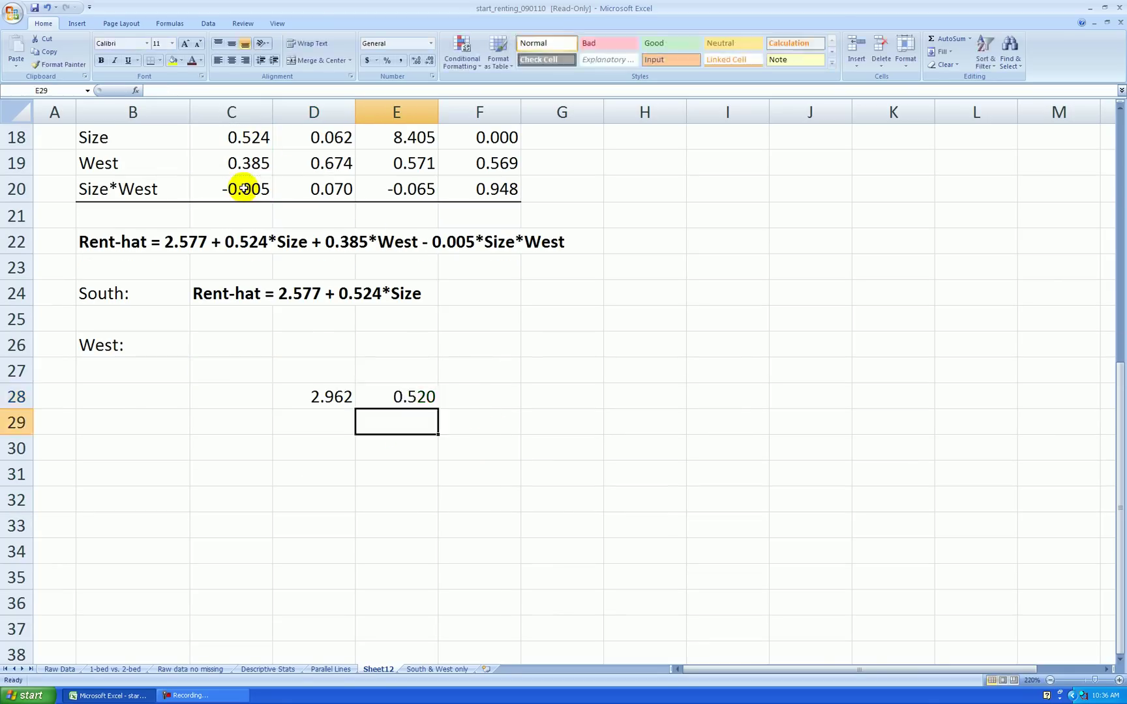
left_click(239, 294)
key("ctrl+c")
Step: Paste the South equation beside West: and edit it to Rent-hat = 2.962 + 0.520*Size
left_click(235, 336)
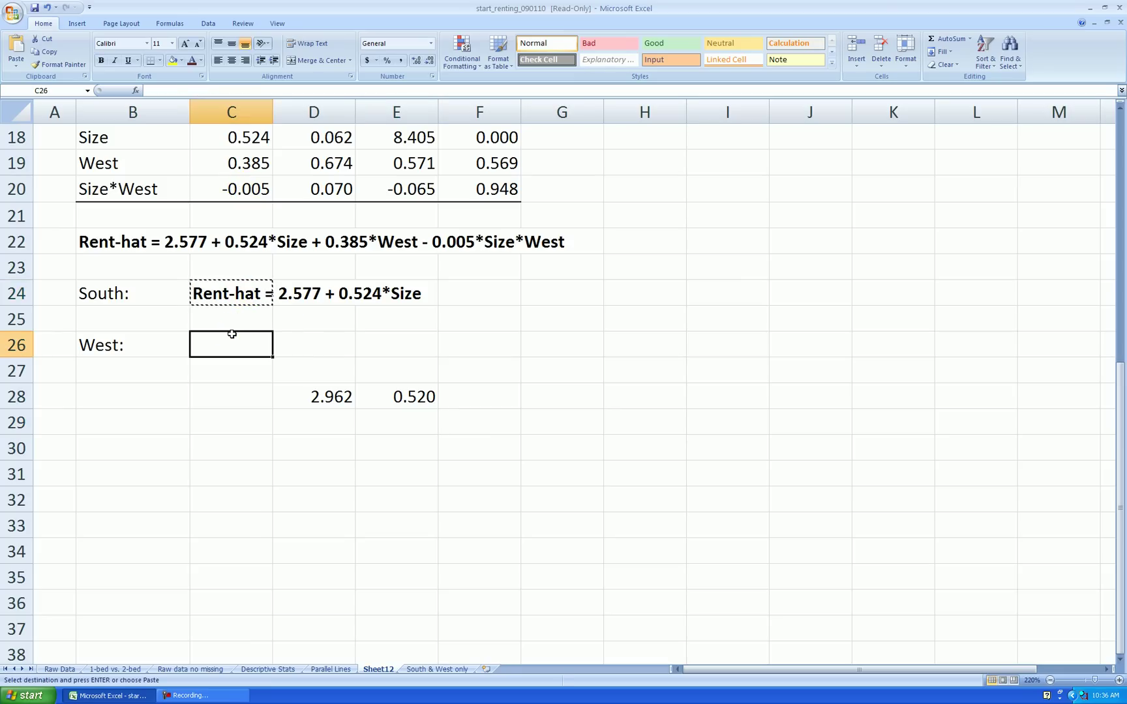
key("ctrl+v")
key("Escape")
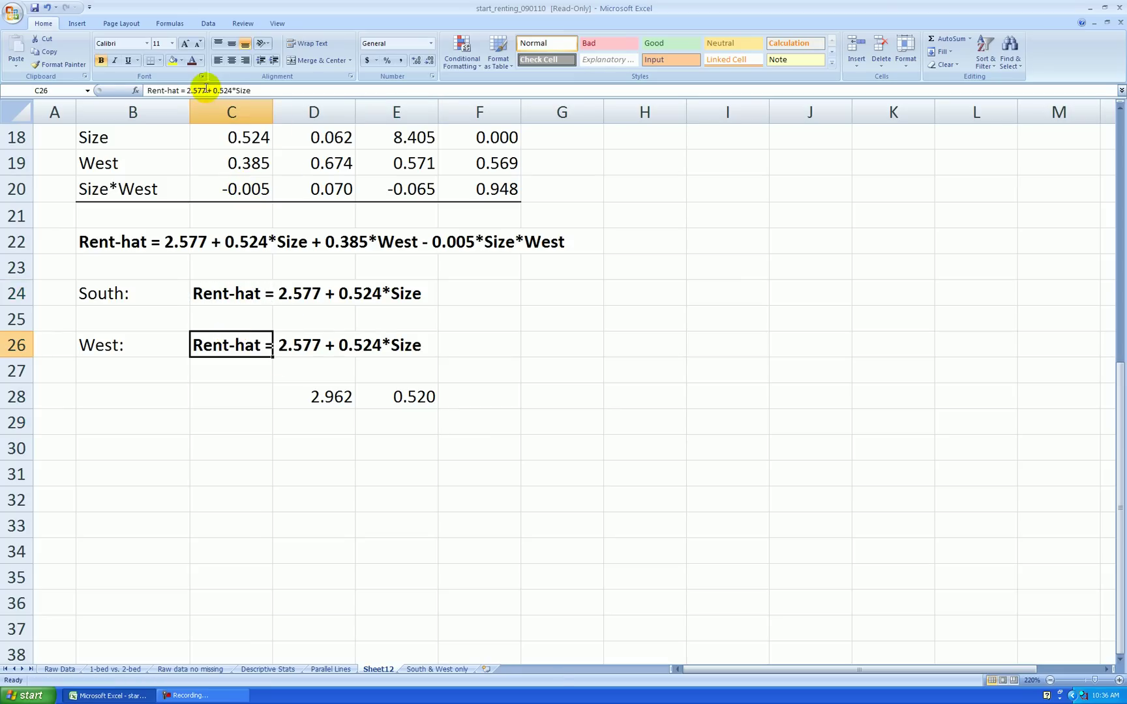
left_click(202, 91)
key("BackSpace")
key("BackSpace")
key("BackSpace")
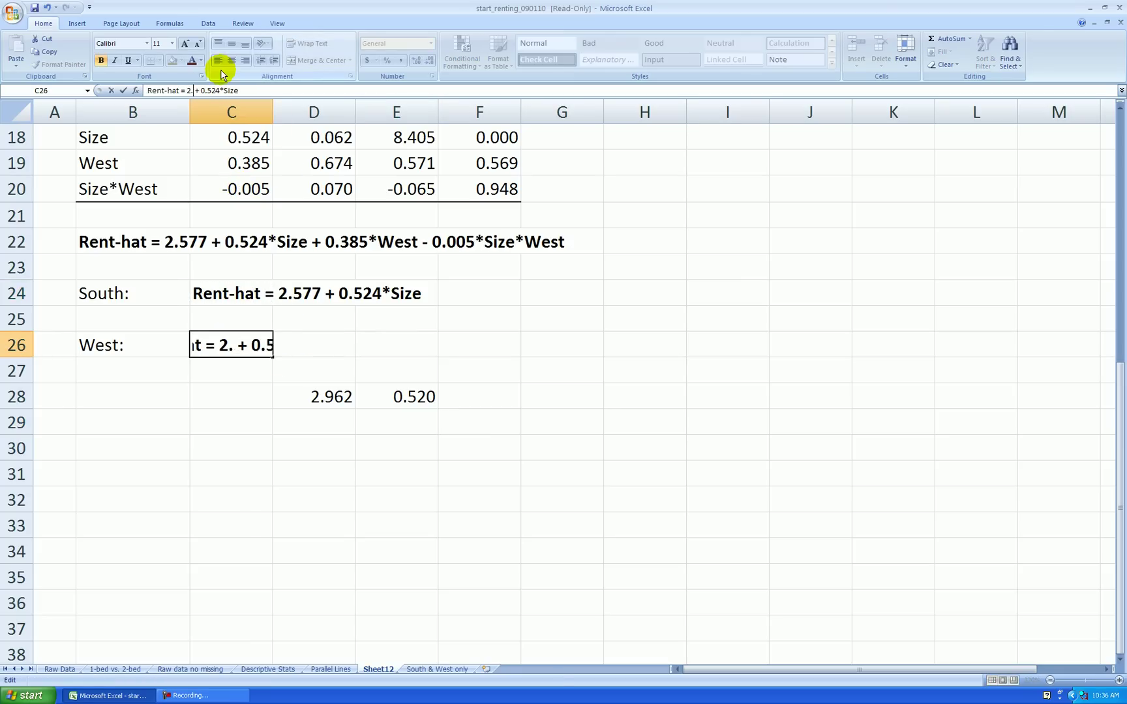
type("962")
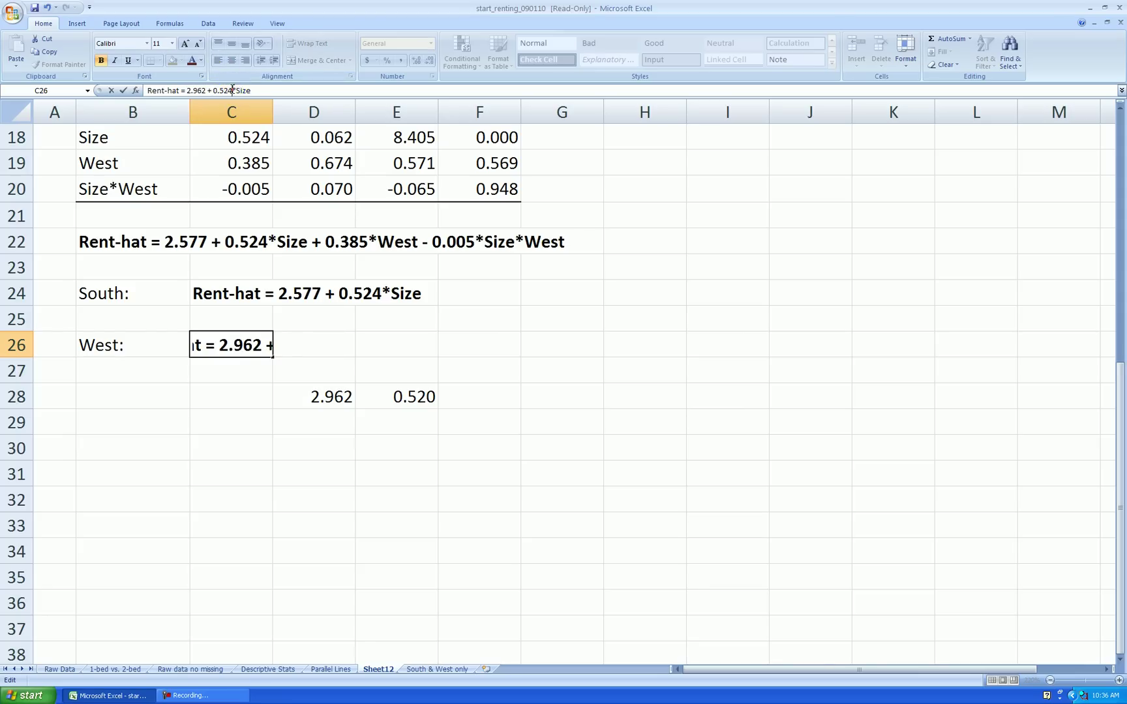
left_click(233, 90)
key("BackSpace")
key("BackSpace")
type("20")
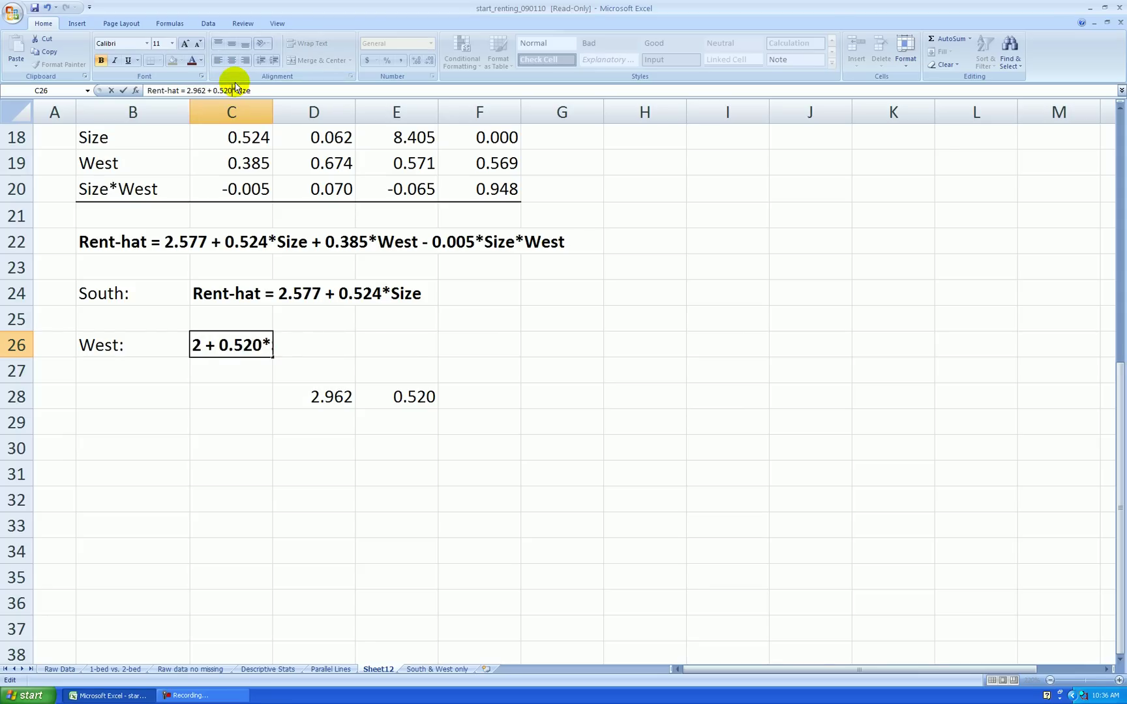
key("Return")
Step: Clear the helper values 2.962 and 0.520 from row 28
left_click_drag(346, 399, 401, 399)
key("Delete")
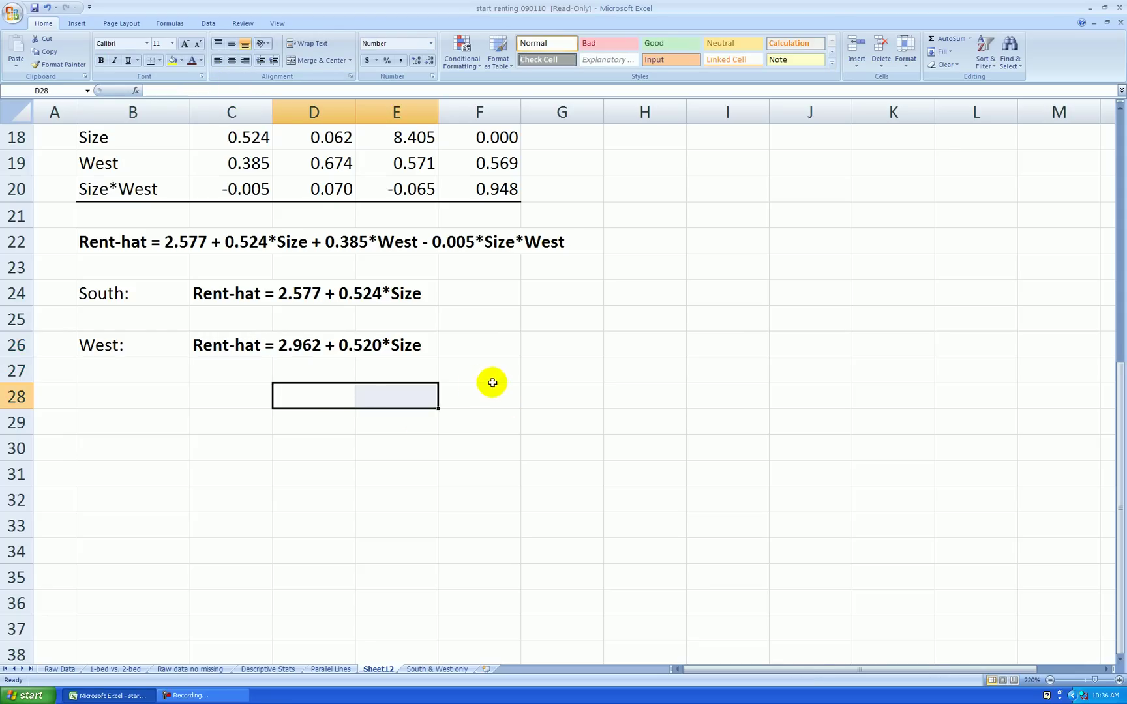
left_click(571, 402)
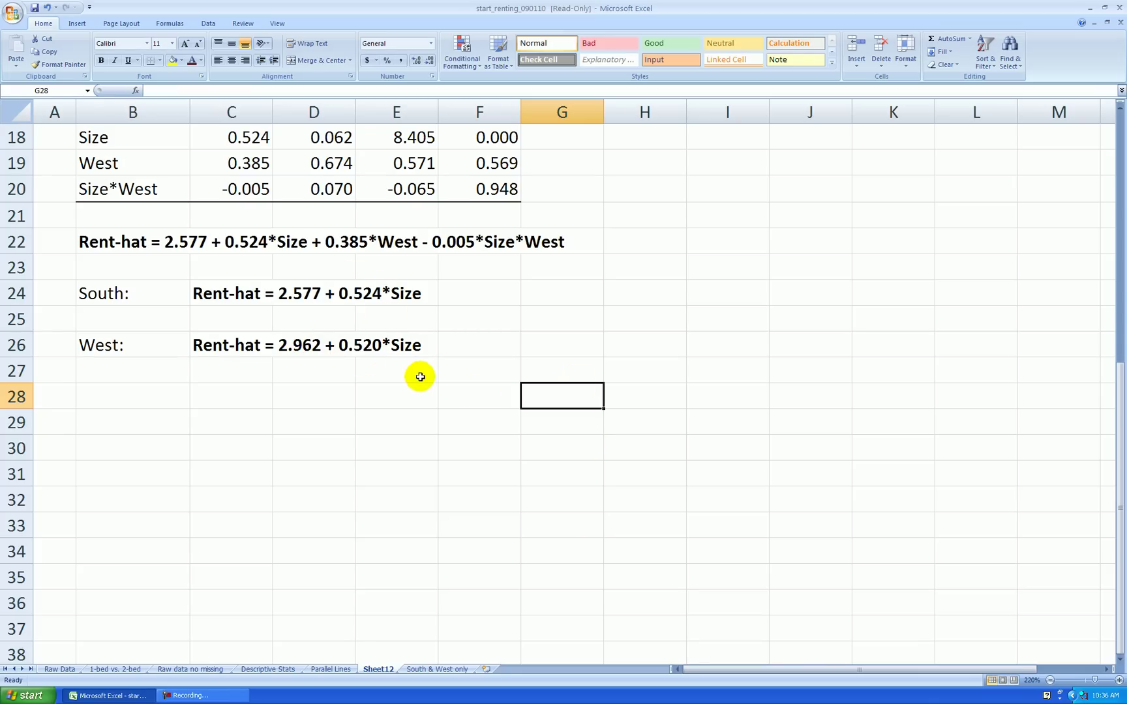
Step: Inspect the interaction model's full Size*West coefficient and its P-value
left_click(254, 191)
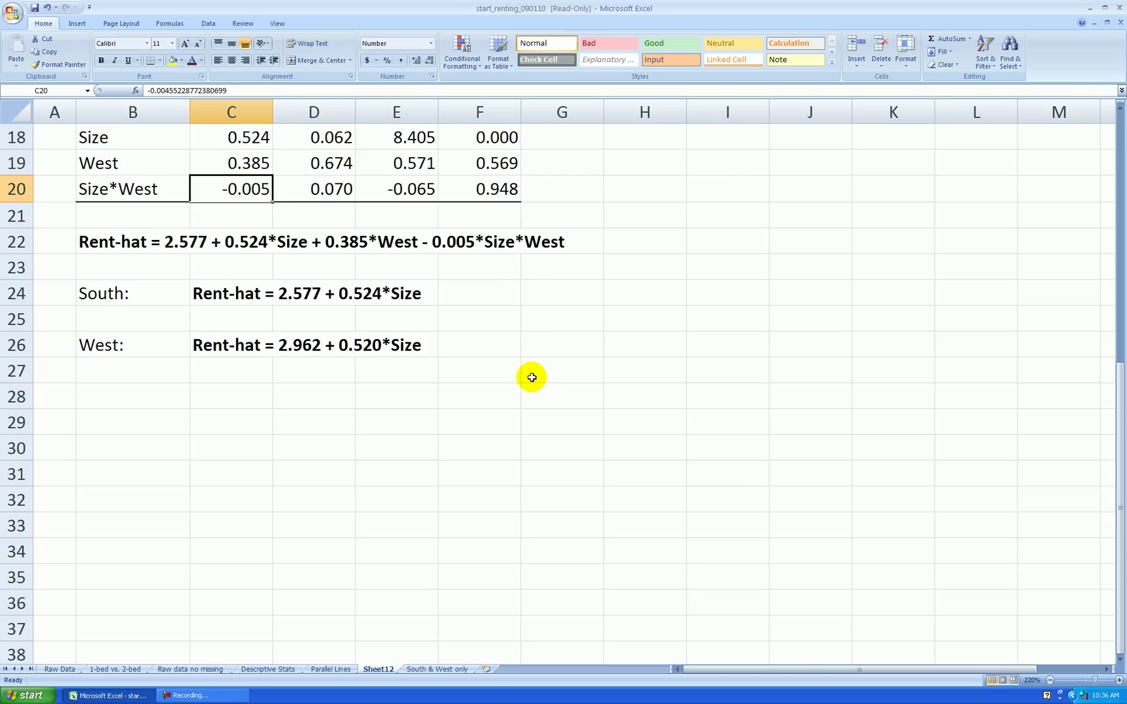
scroll(529, 379, "up", 1)
left_click(493, 274)
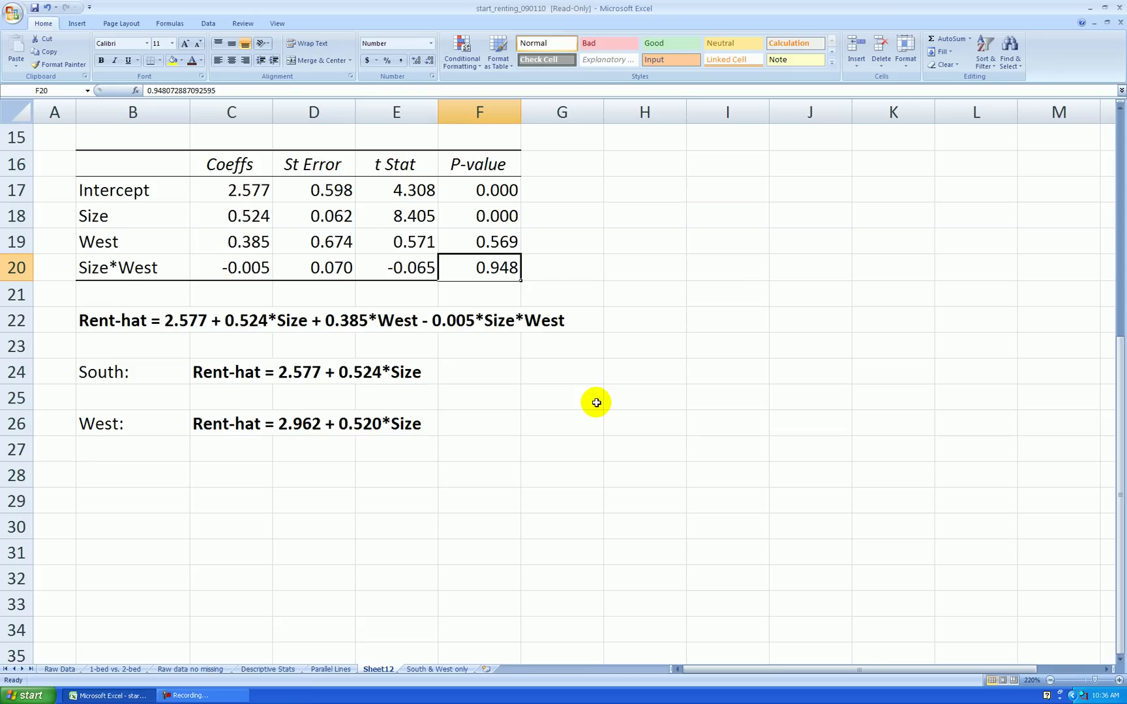
scroll(596, 403, "up", 1)
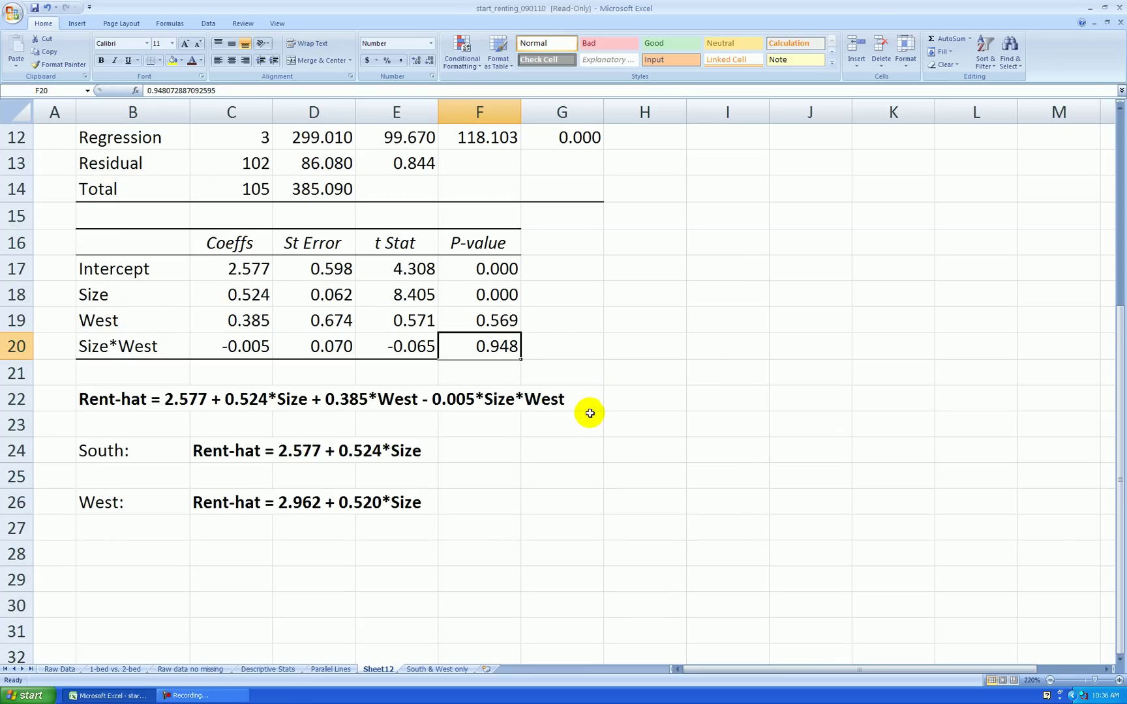
scroll(587, 402, "down", 1)
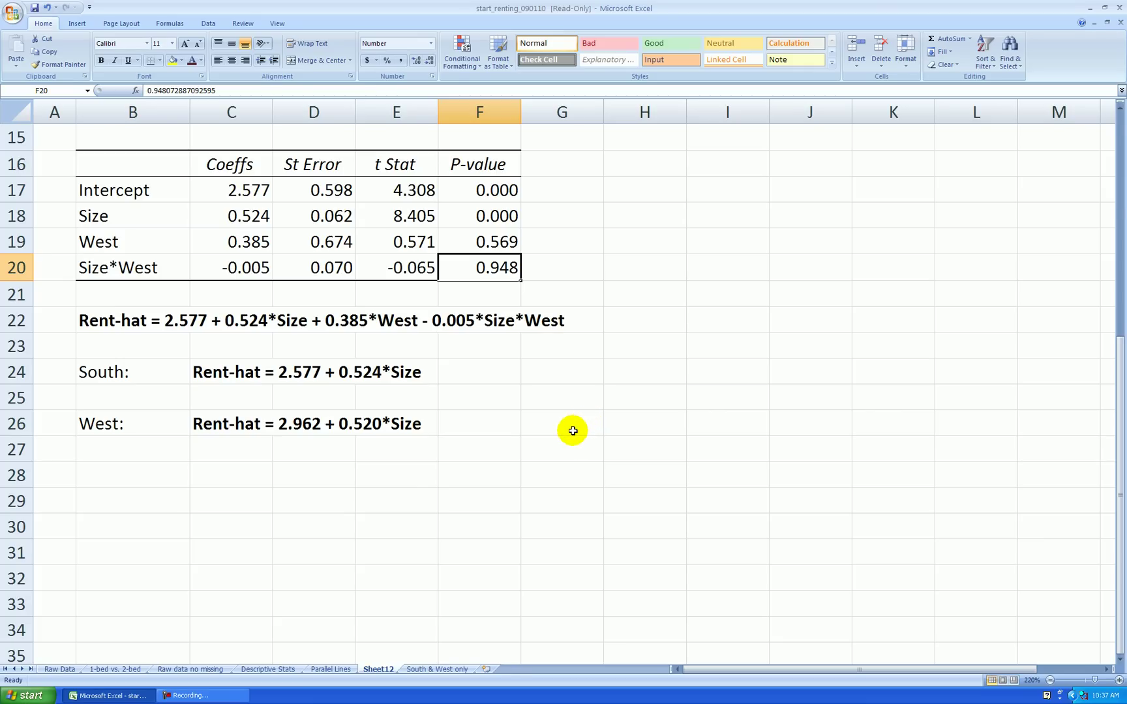
scroll(571, 429, "up", 5)
Step: Check R Square and Adj R Square (0.770), then bring up the Parallel Lines sheet
left_click(262, 256)
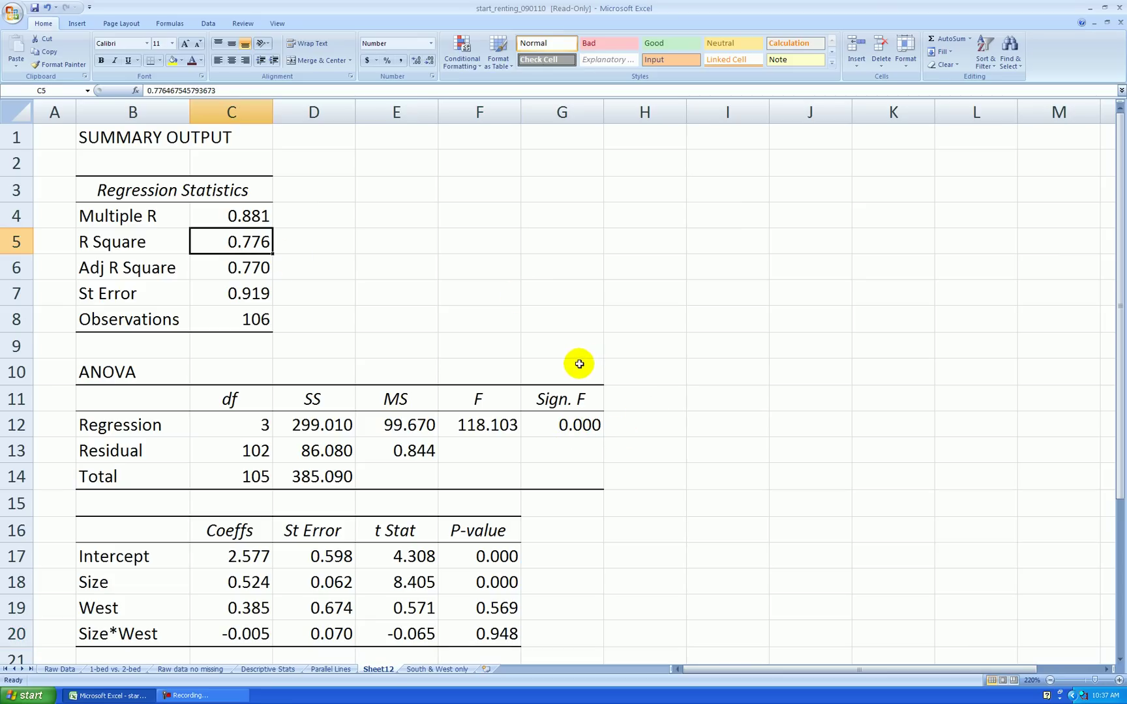
left_click(243, 269)
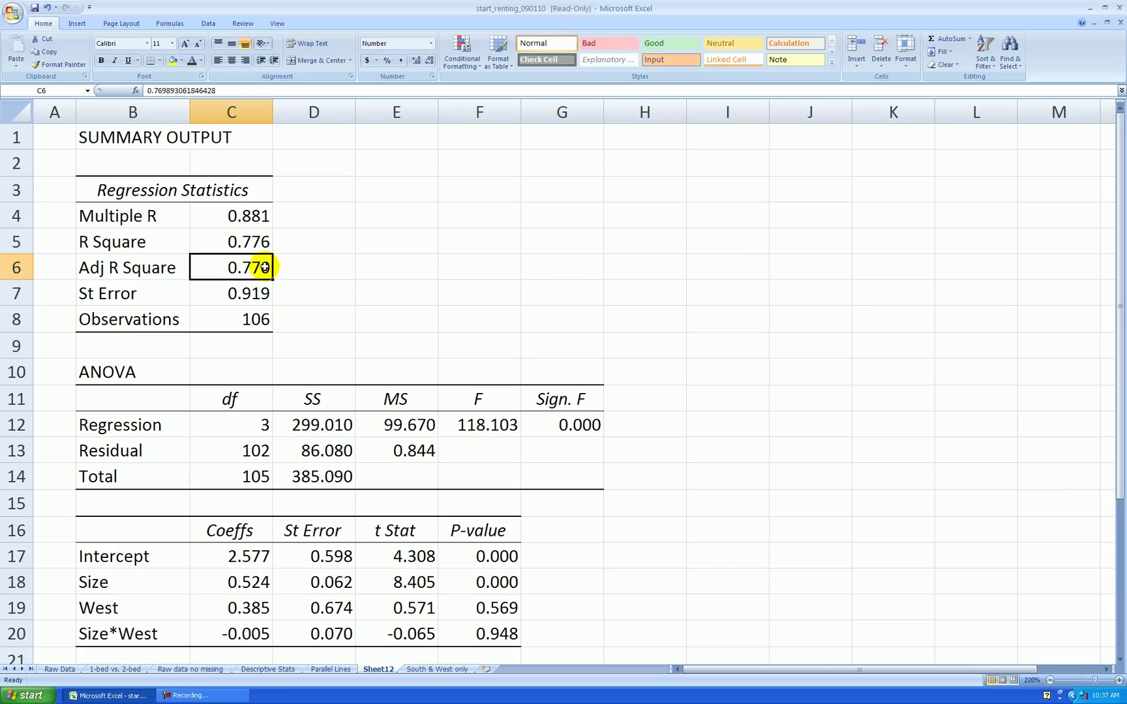
left_click(336, 670)
Step: Note the parallel-lines model's Adj R Square of 0.772 and return to Sheet12
left_click(215, 240)
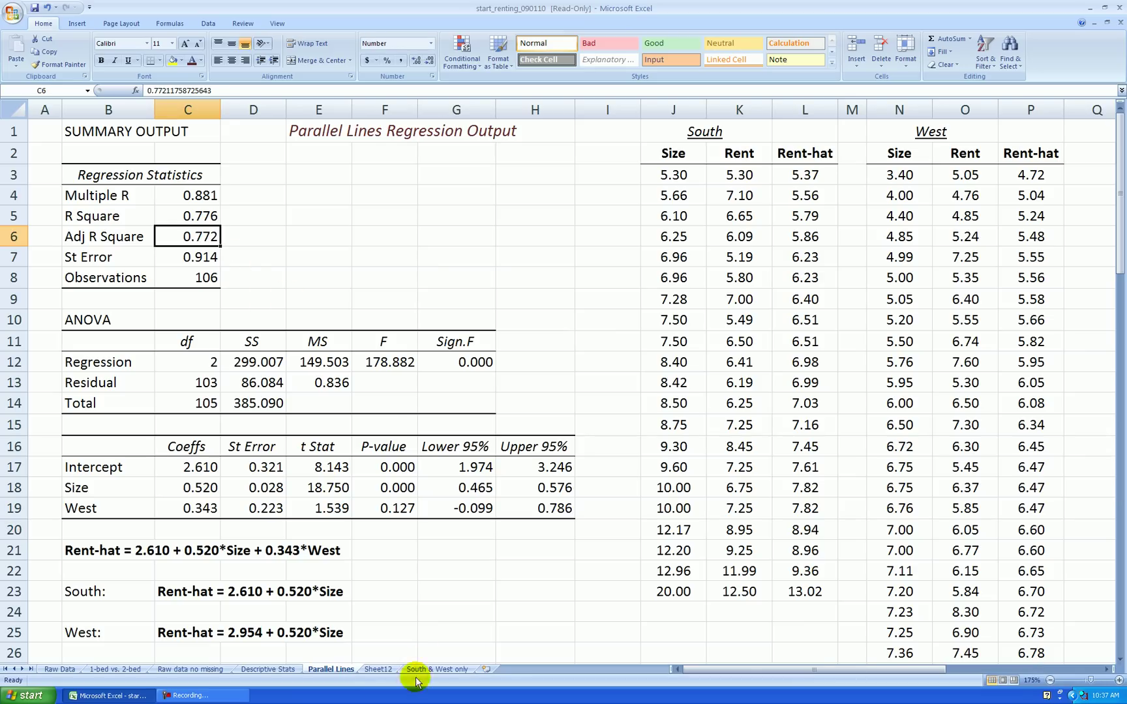
left_click(380, 670)
scroll(345, 527, "down", 3)
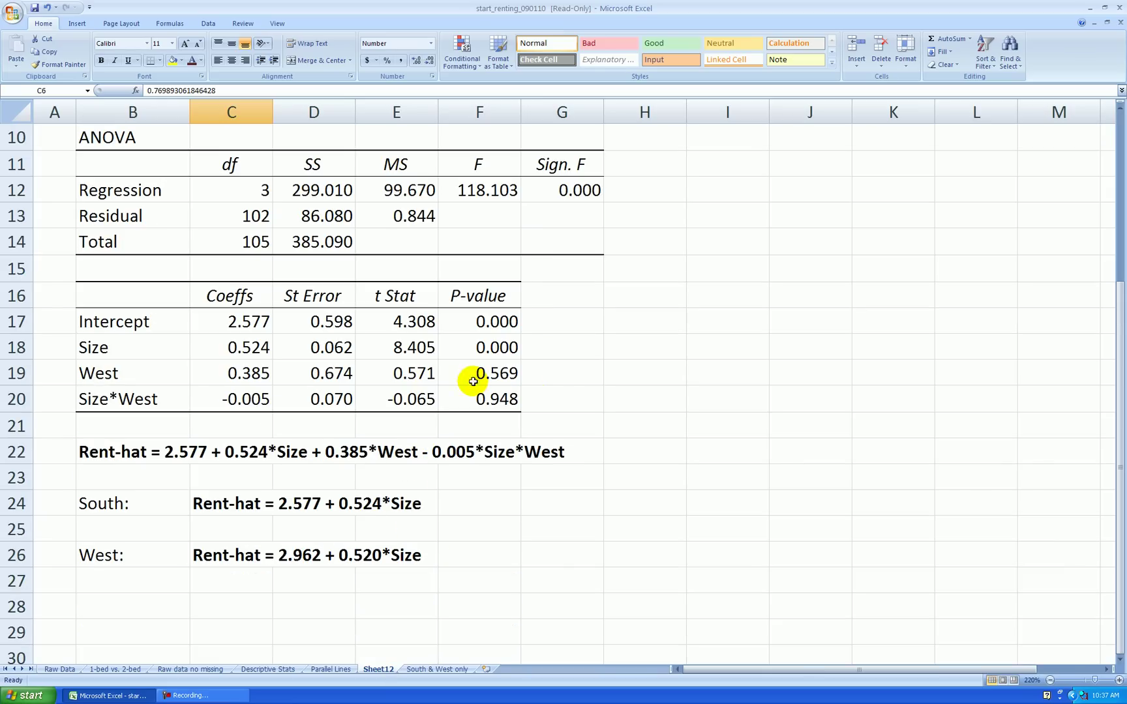
Step: Highlight the Size*West row showing coefficient -0.005 with P-value 0.948
left_click_drag(137, 396, 460, 397)
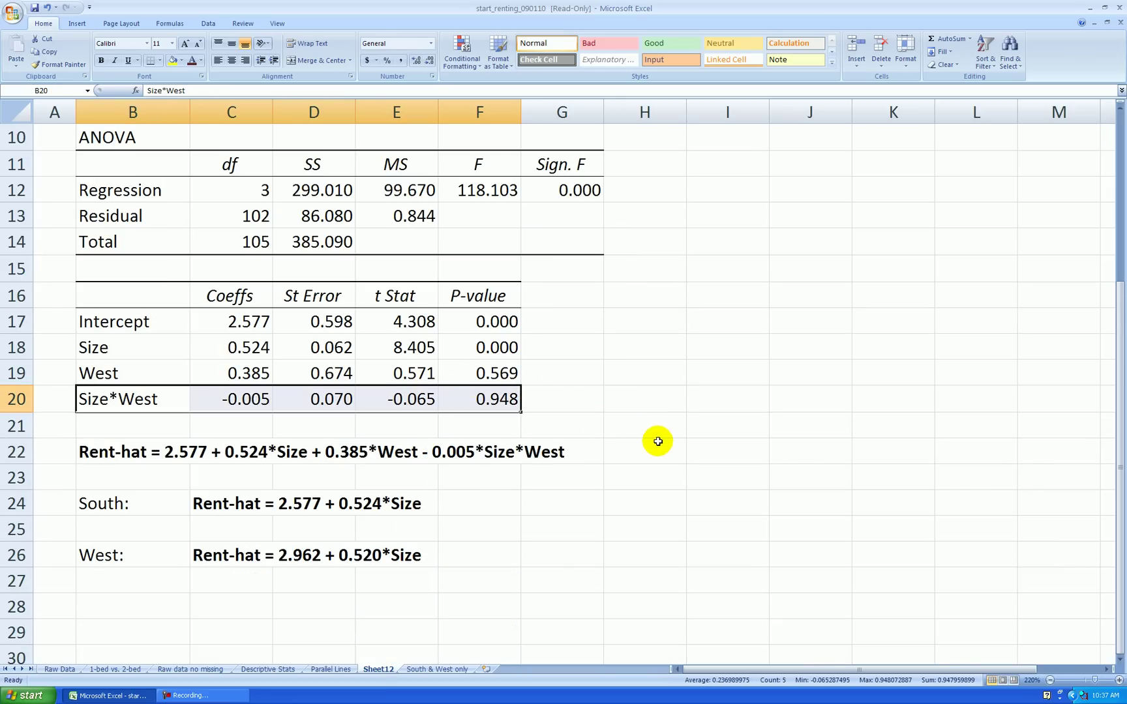
scroll(660, 444, "up", 3)
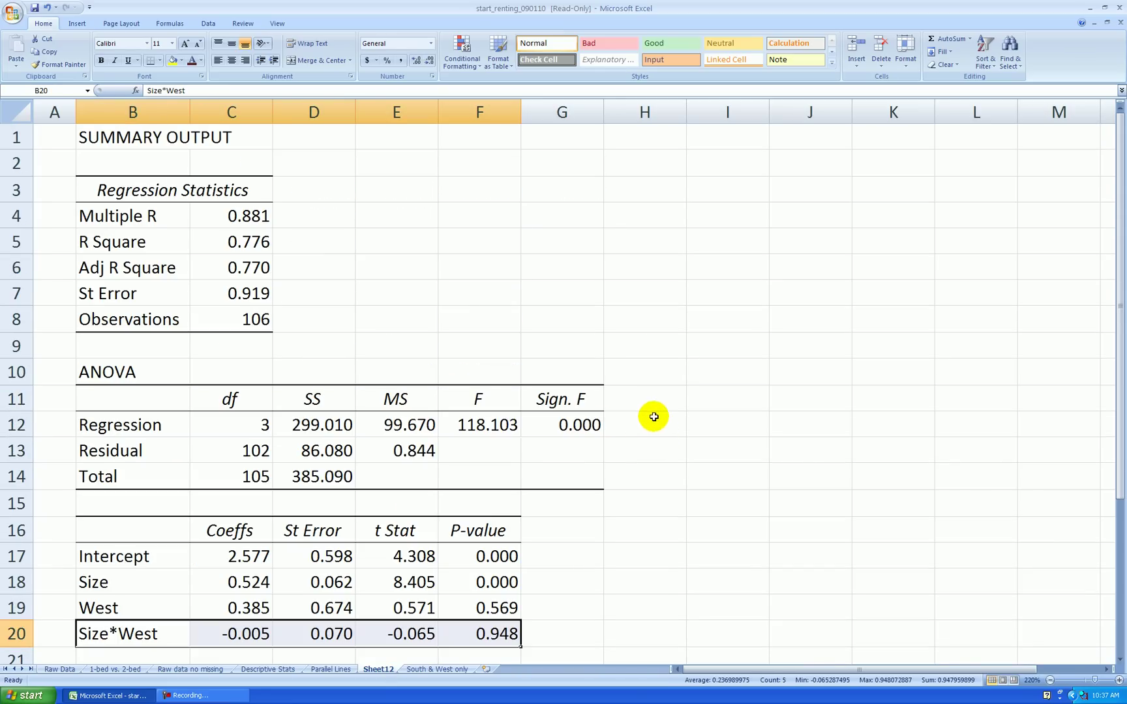
left_click(366, 244)
scroll(675, 390, "down", 4)
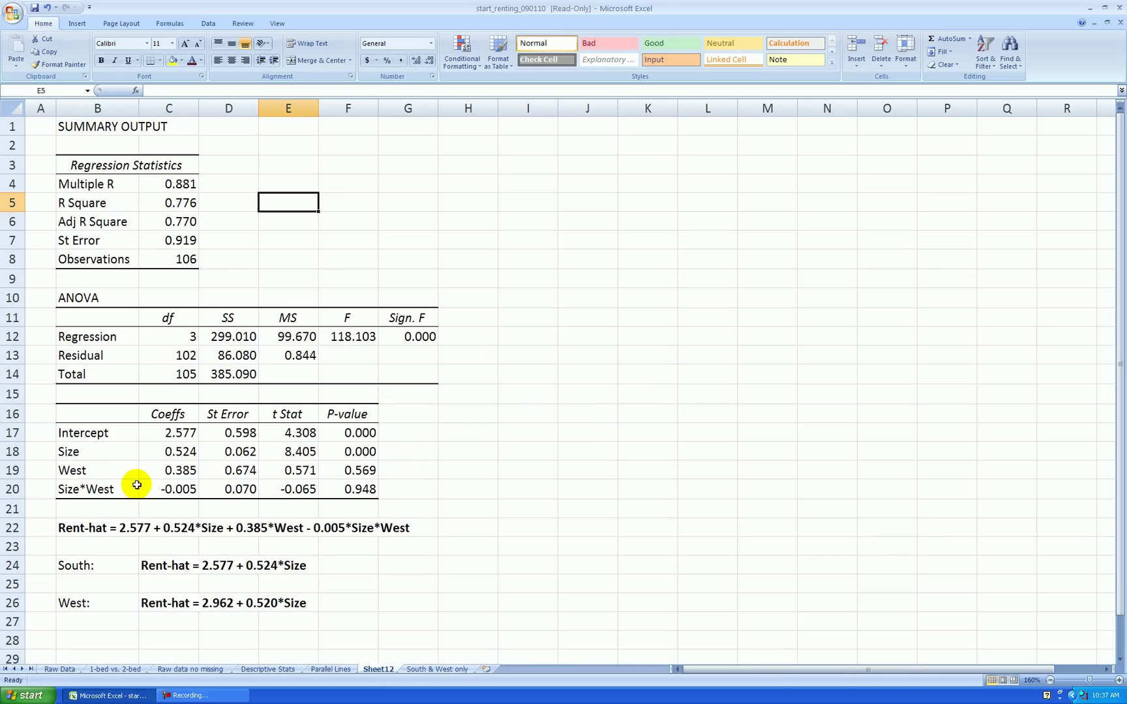
left_click_drag(119, 489, 367, 489)
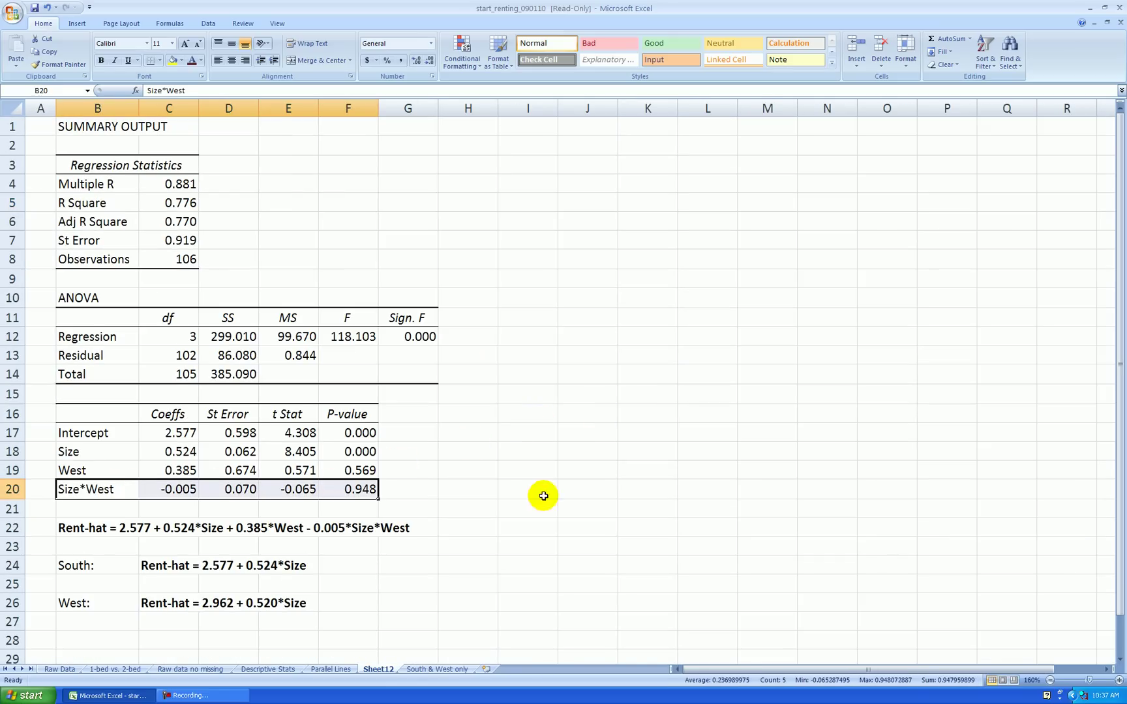
left_click(600, 486)
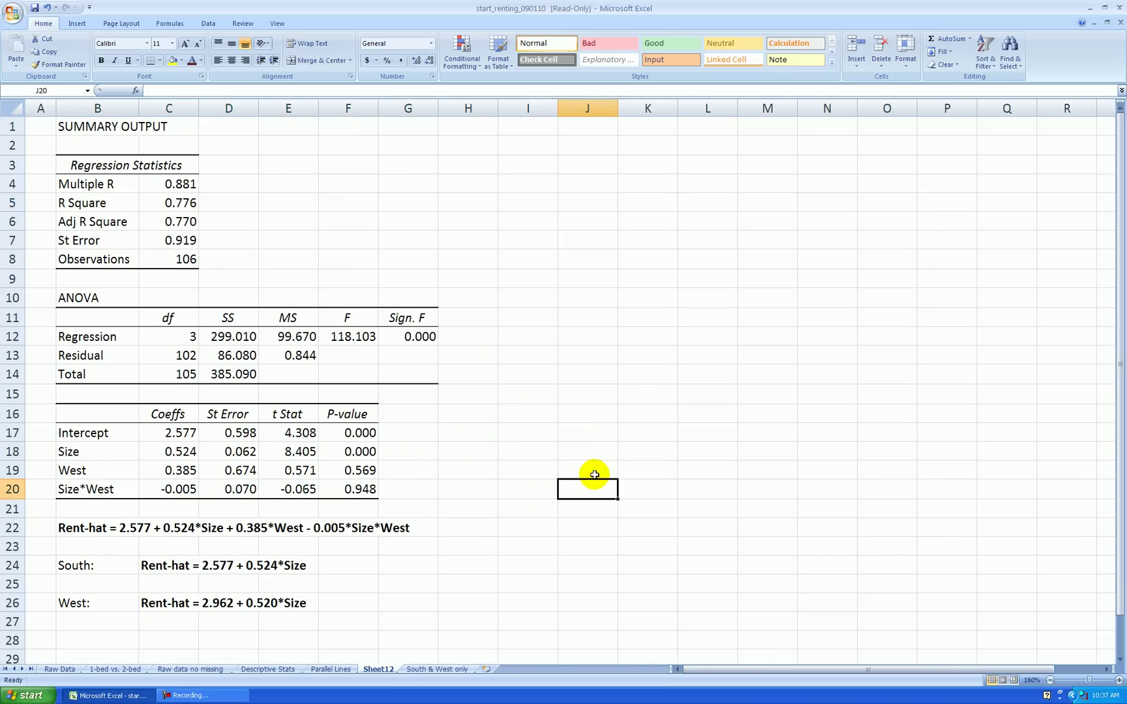